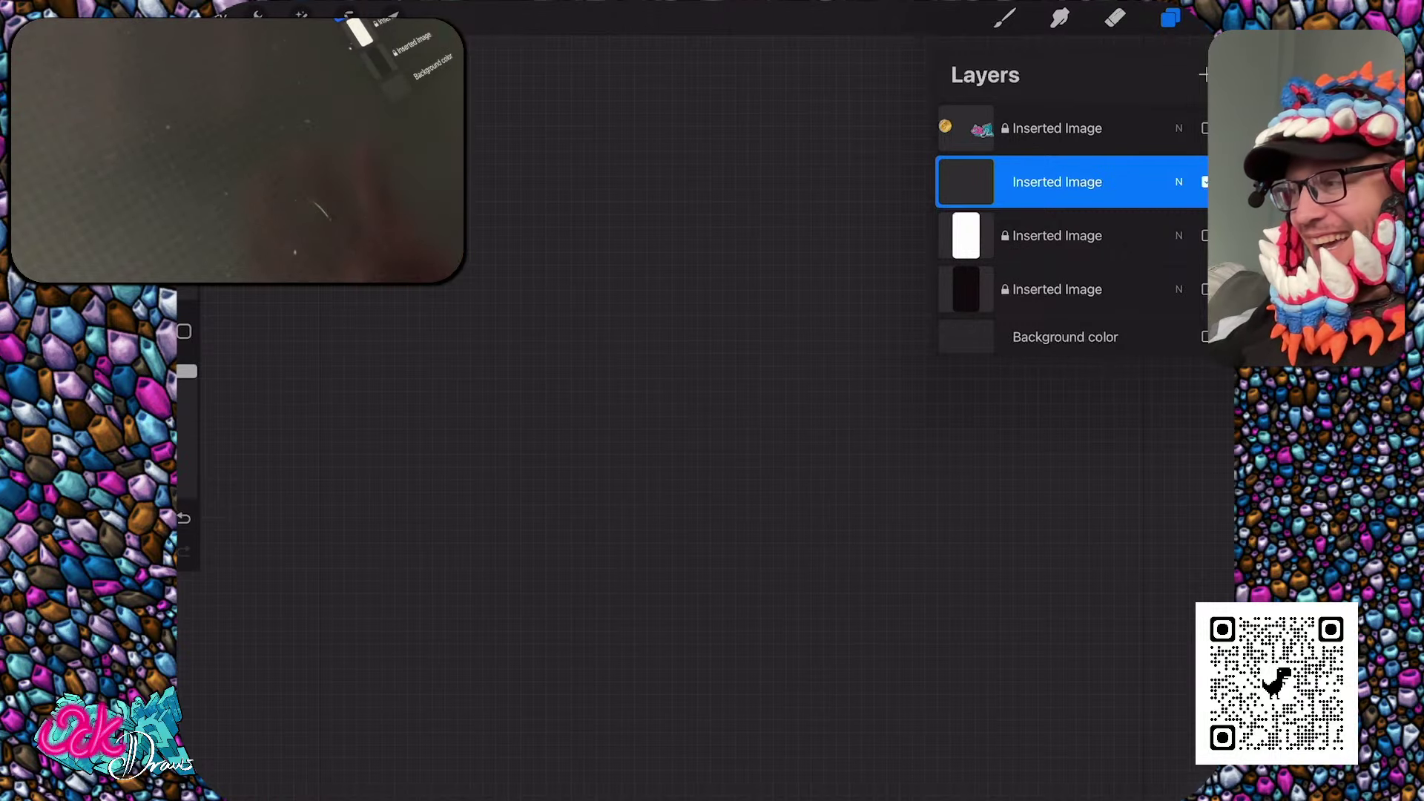
Undo twice to bring back the deleted portrait image layers
key(ctrl+z)
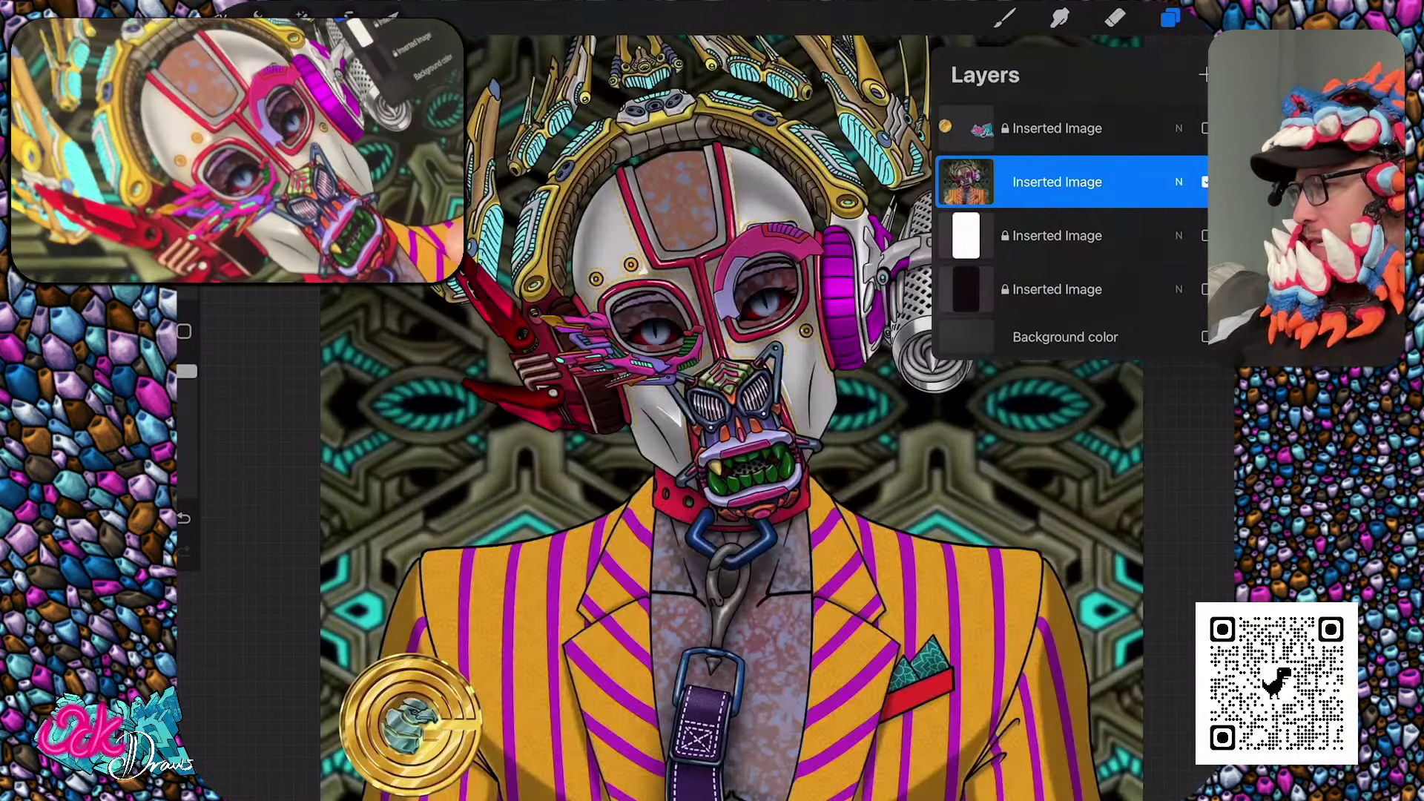
key(ctrl+z)
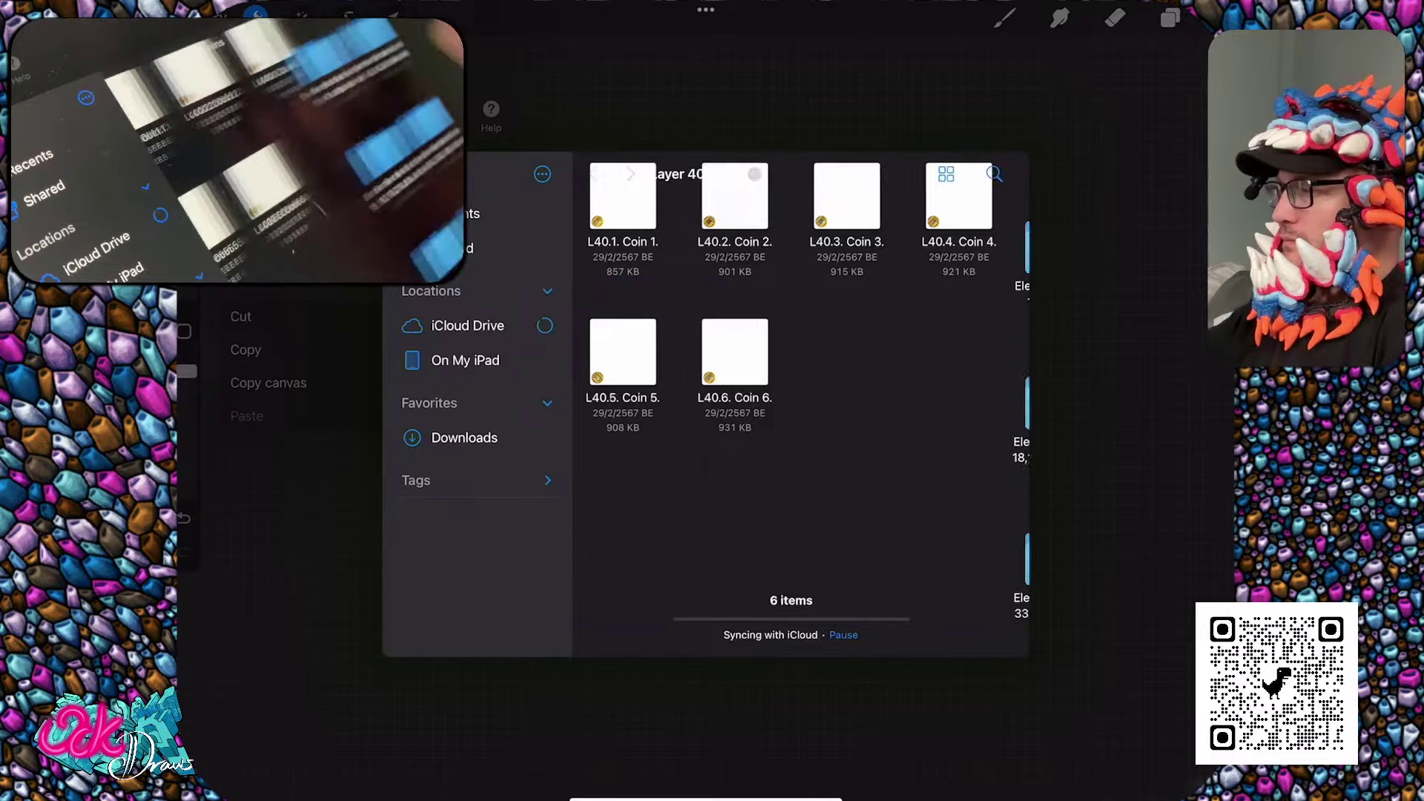
Browse into the Element 1 backdrop folder and its Layer 1 backdrop files
click(592, 174)
click(620, 238)
click(632, 249)
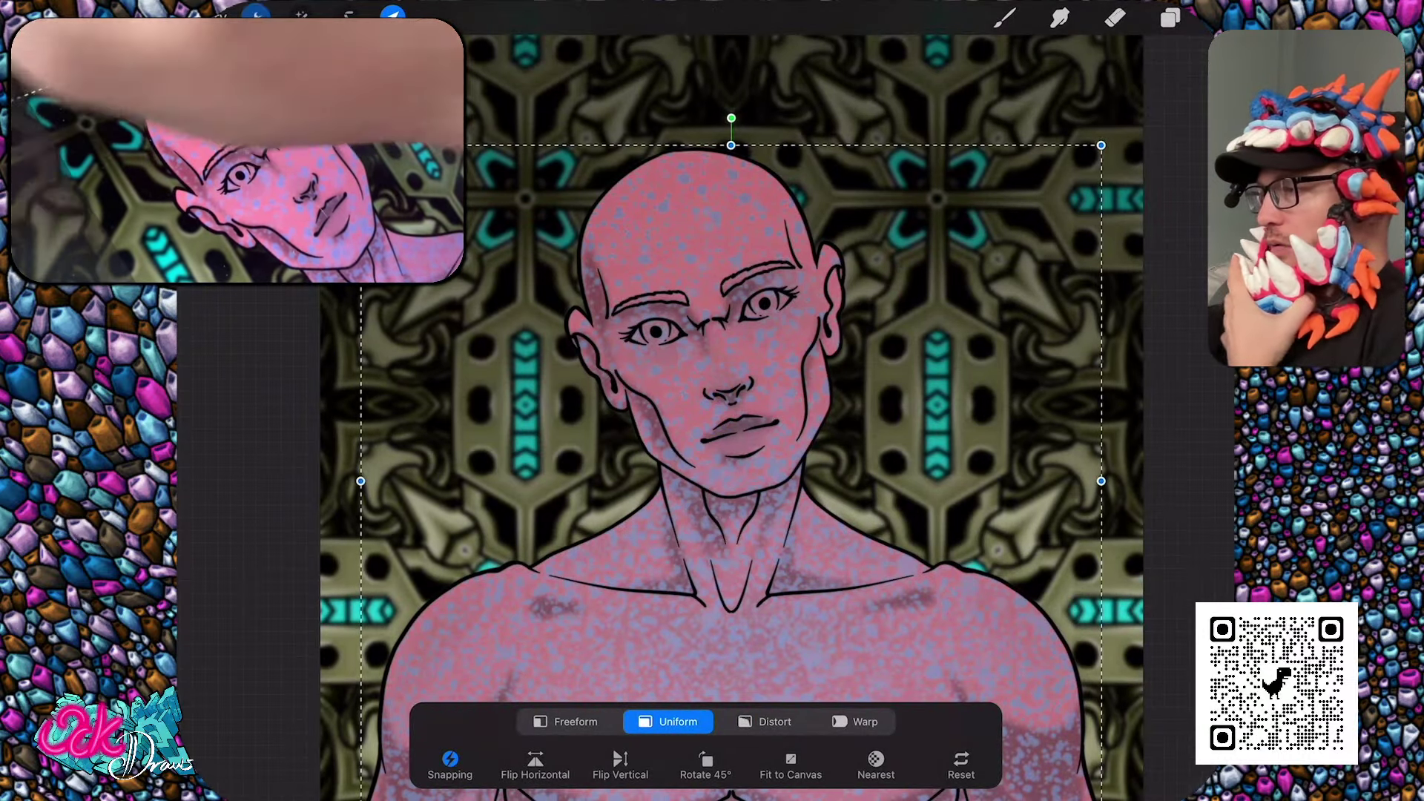
Confirm the blue speckled sickness texture placement over the figure's pink skin
click(257, 14)
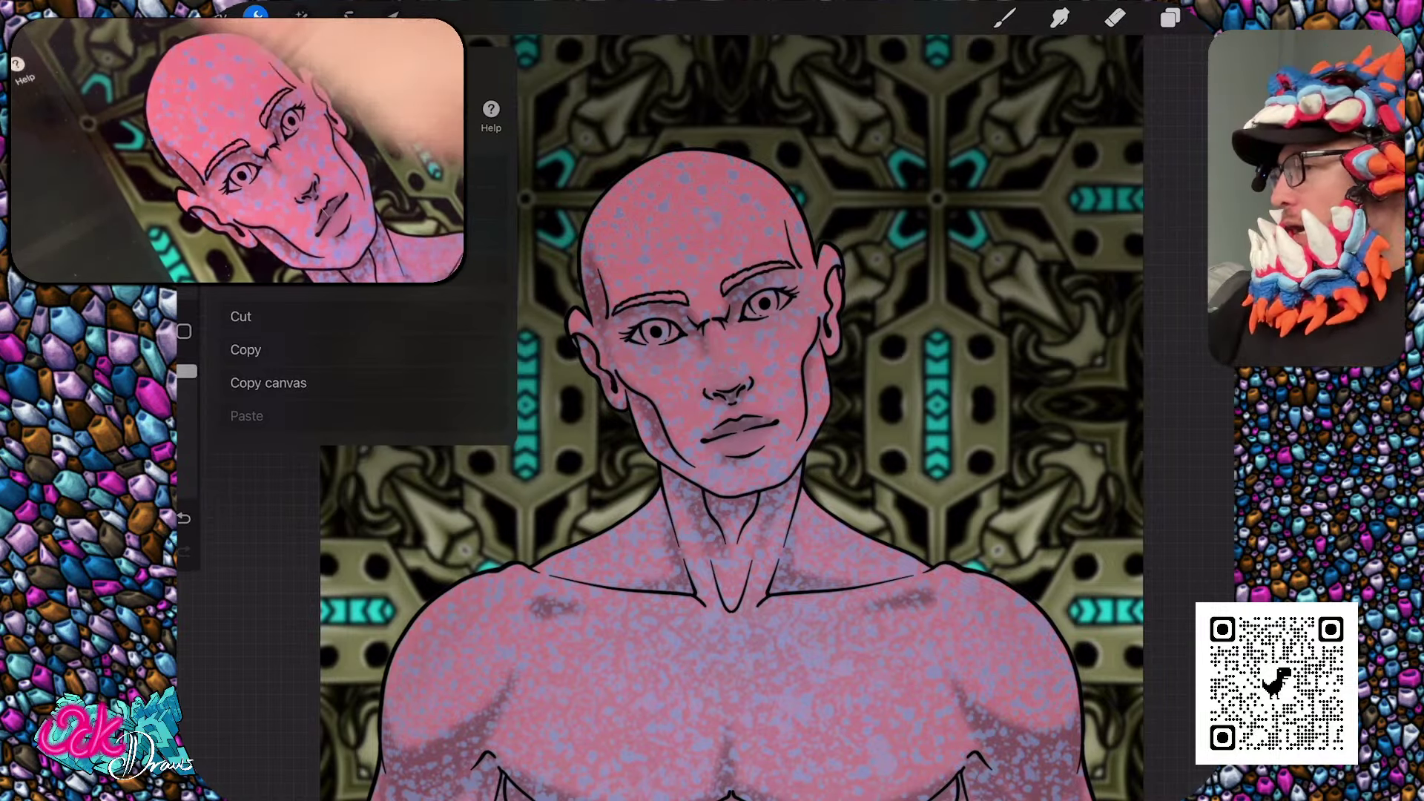
Import a Layer 4 sclera color image and confirm the dark blue sclera in the eyes
click(268, 186)
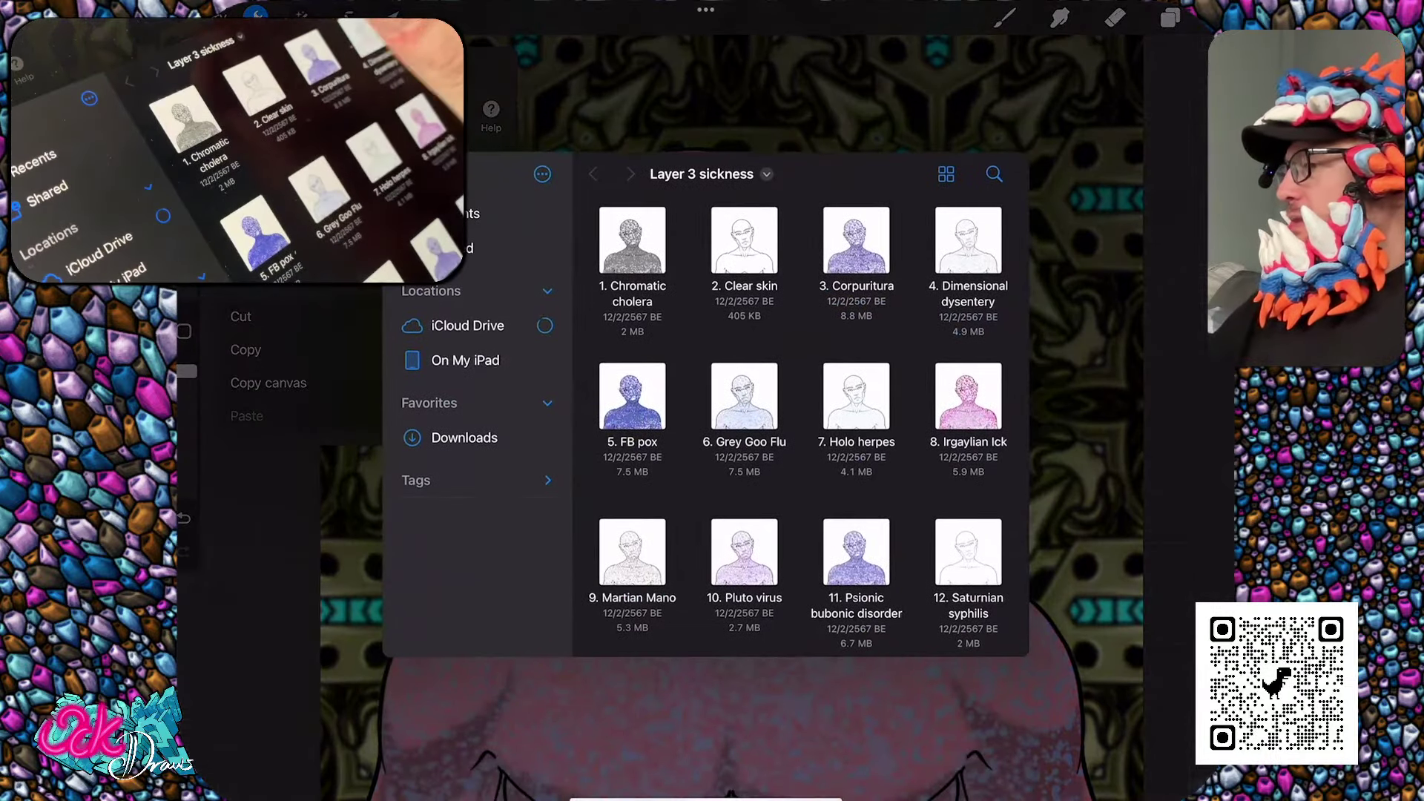
click(702, 174)
click(700, 281)
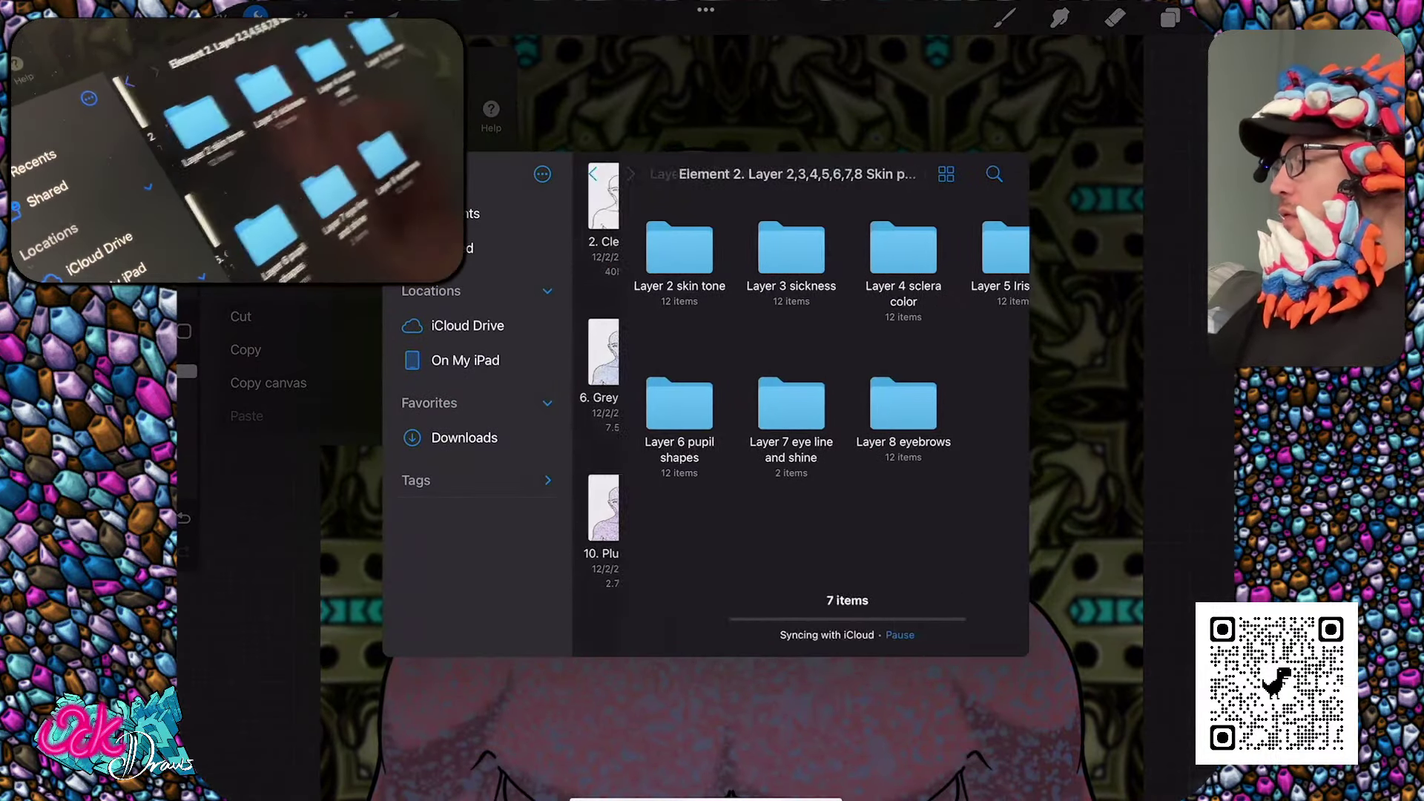
click(852, 244)
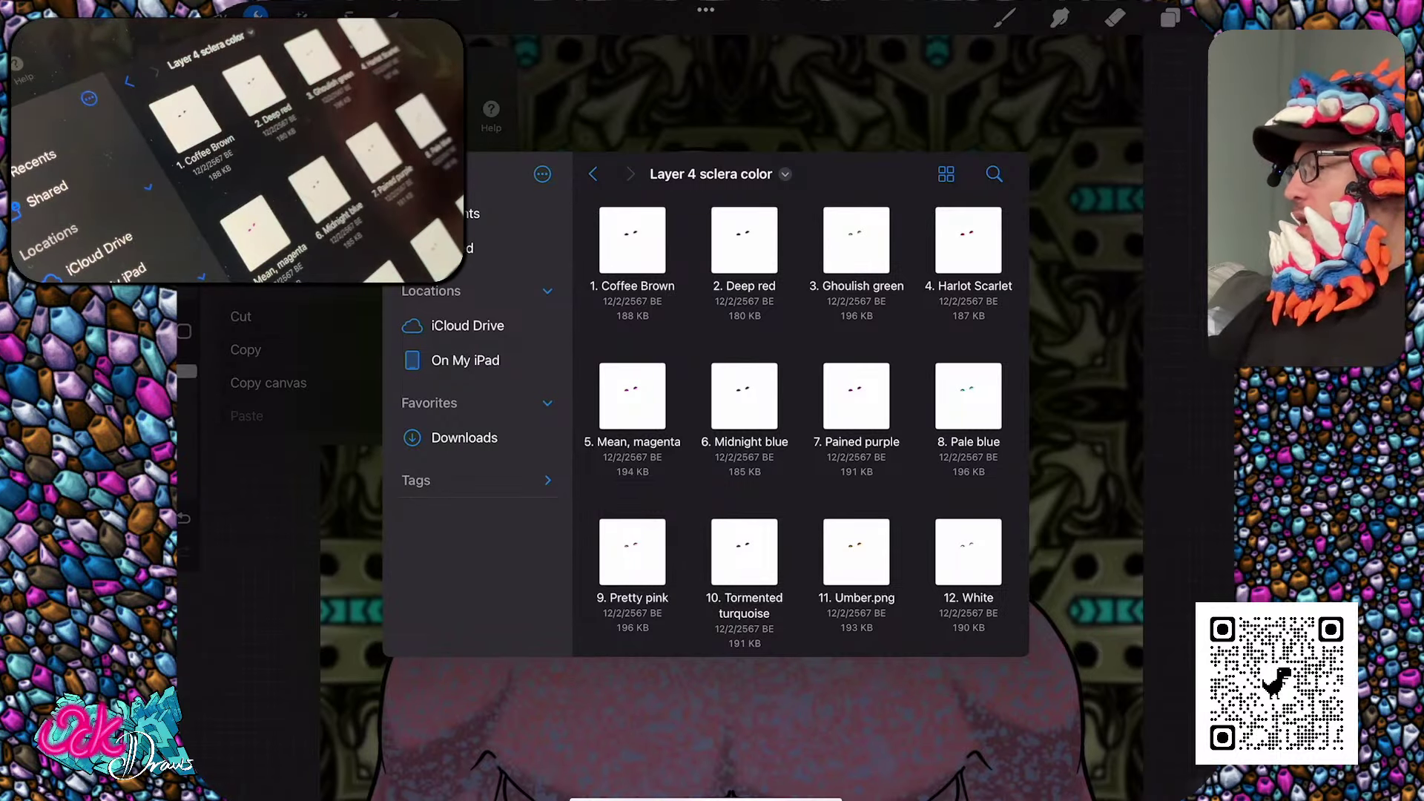
click(744, 396)
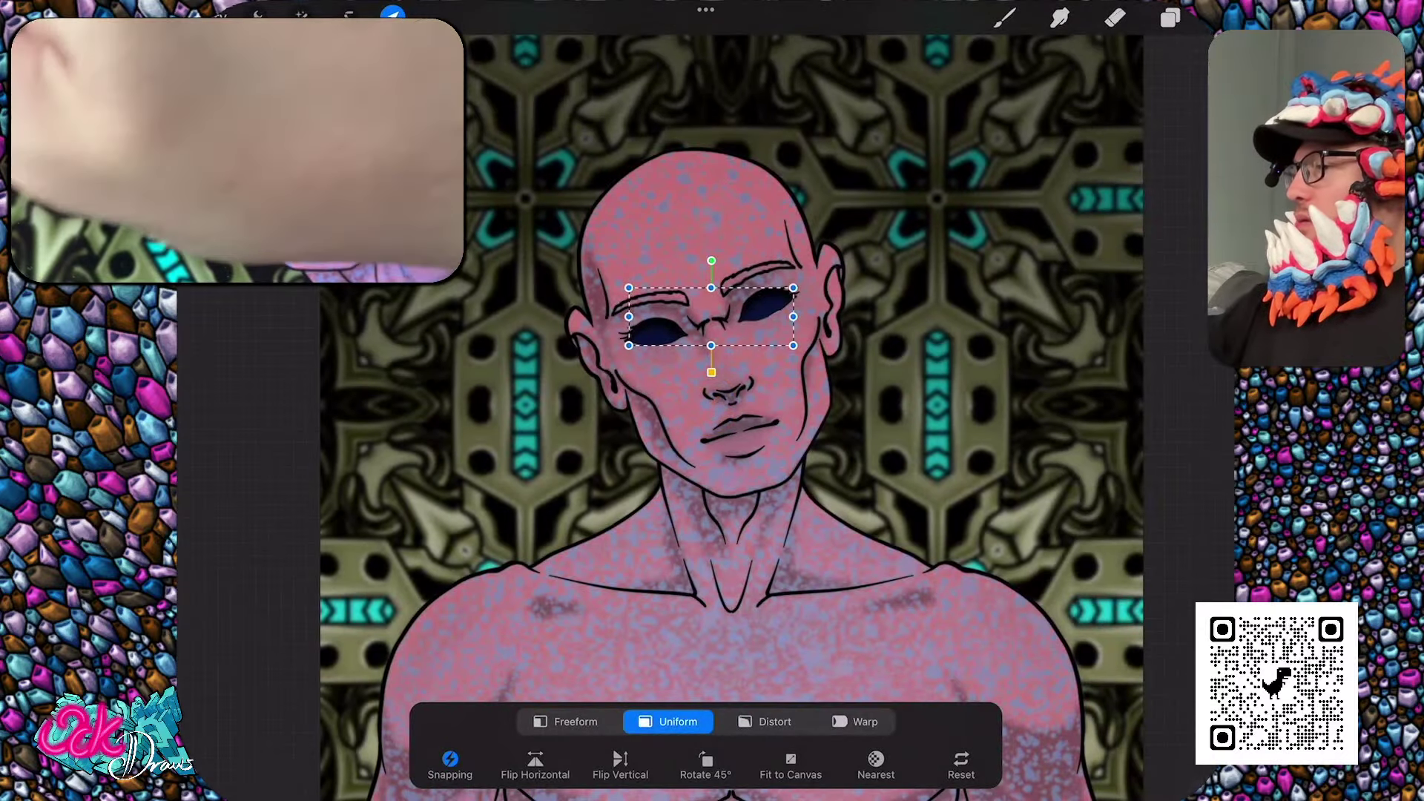
click(1005, 17)
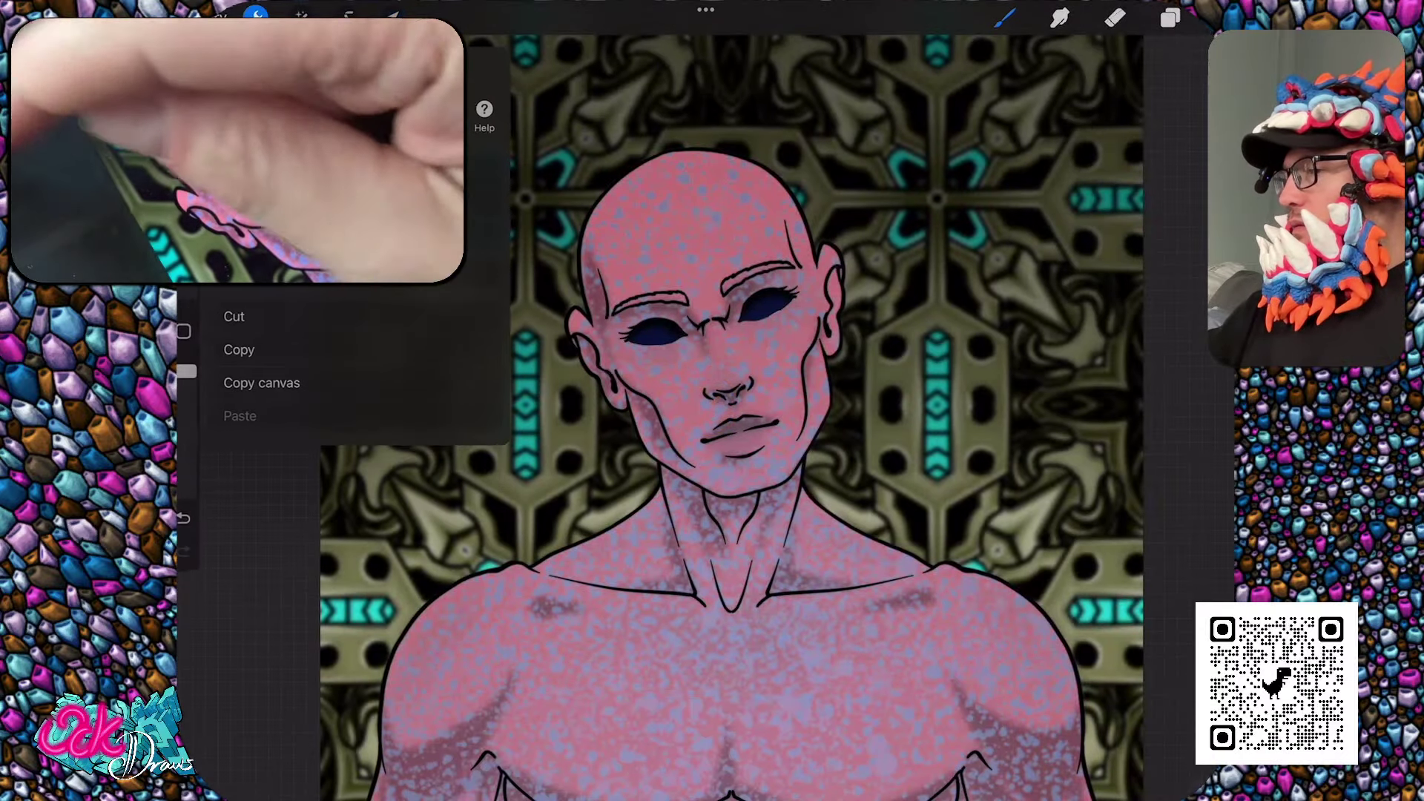
Browse back to the Element 2 folders and open Layer 5 Iris color
click(245, 183)
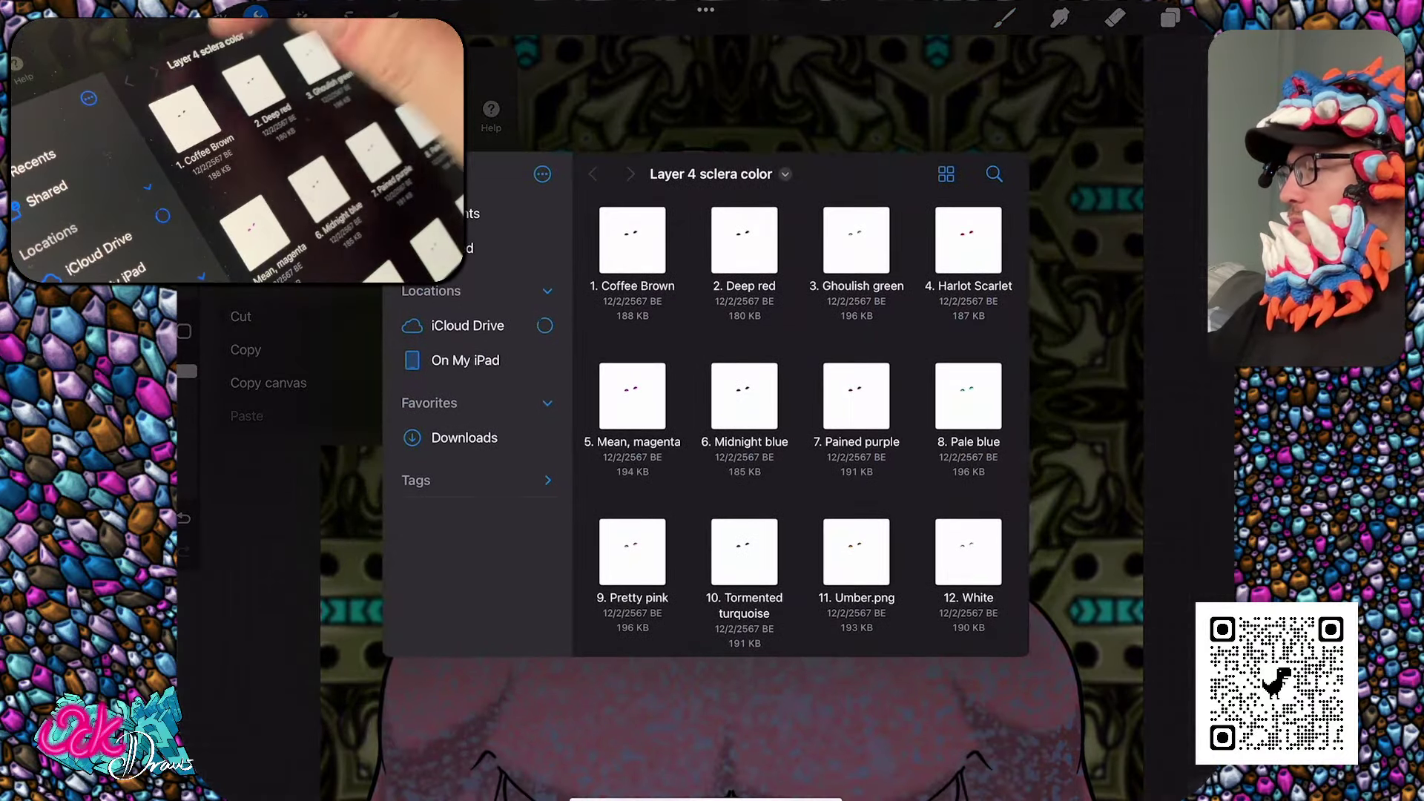
click(711, 174)
click(712, 279)
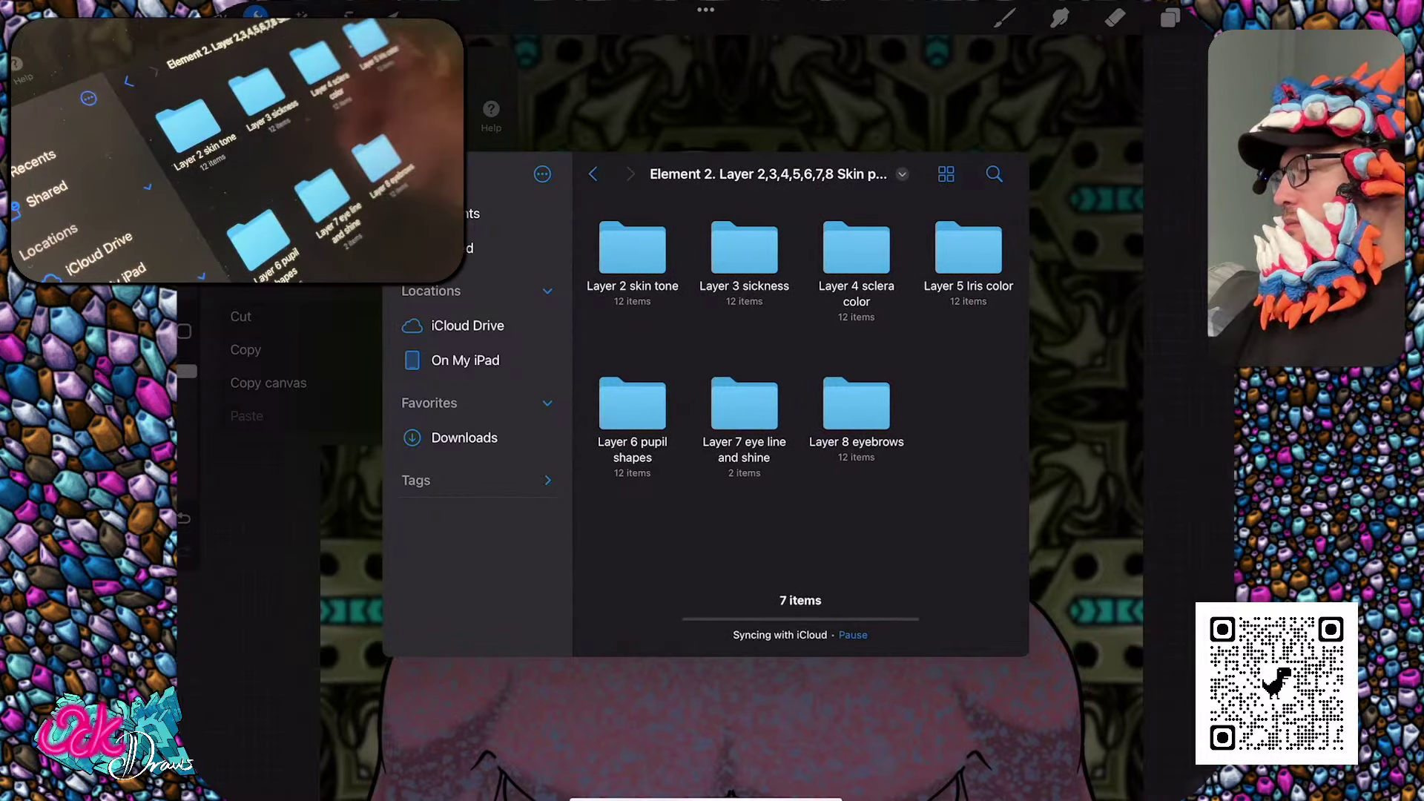
click(969, 249)
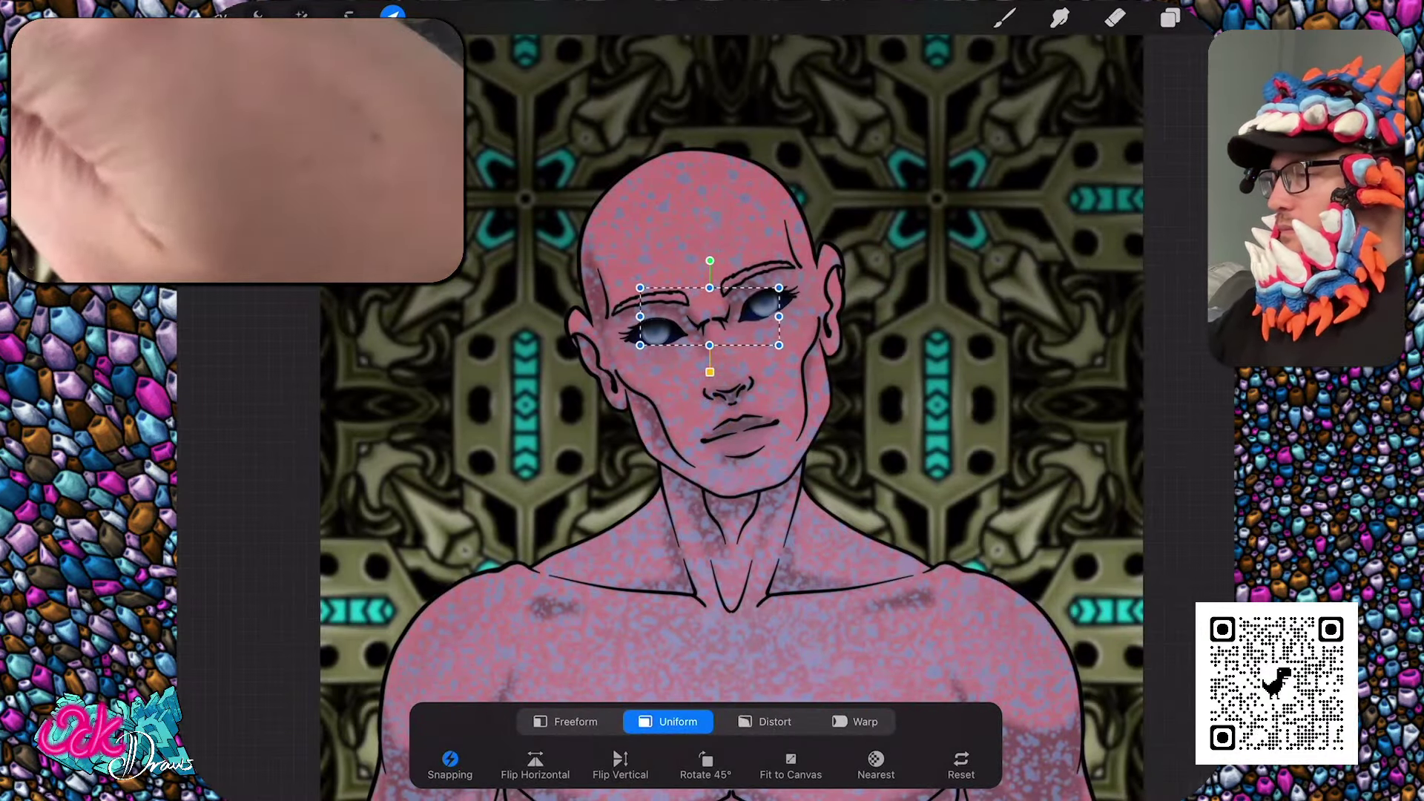
Confirm the iris placement and return to the Element 2 layer folders
click(256, 14)
click(252, 182)
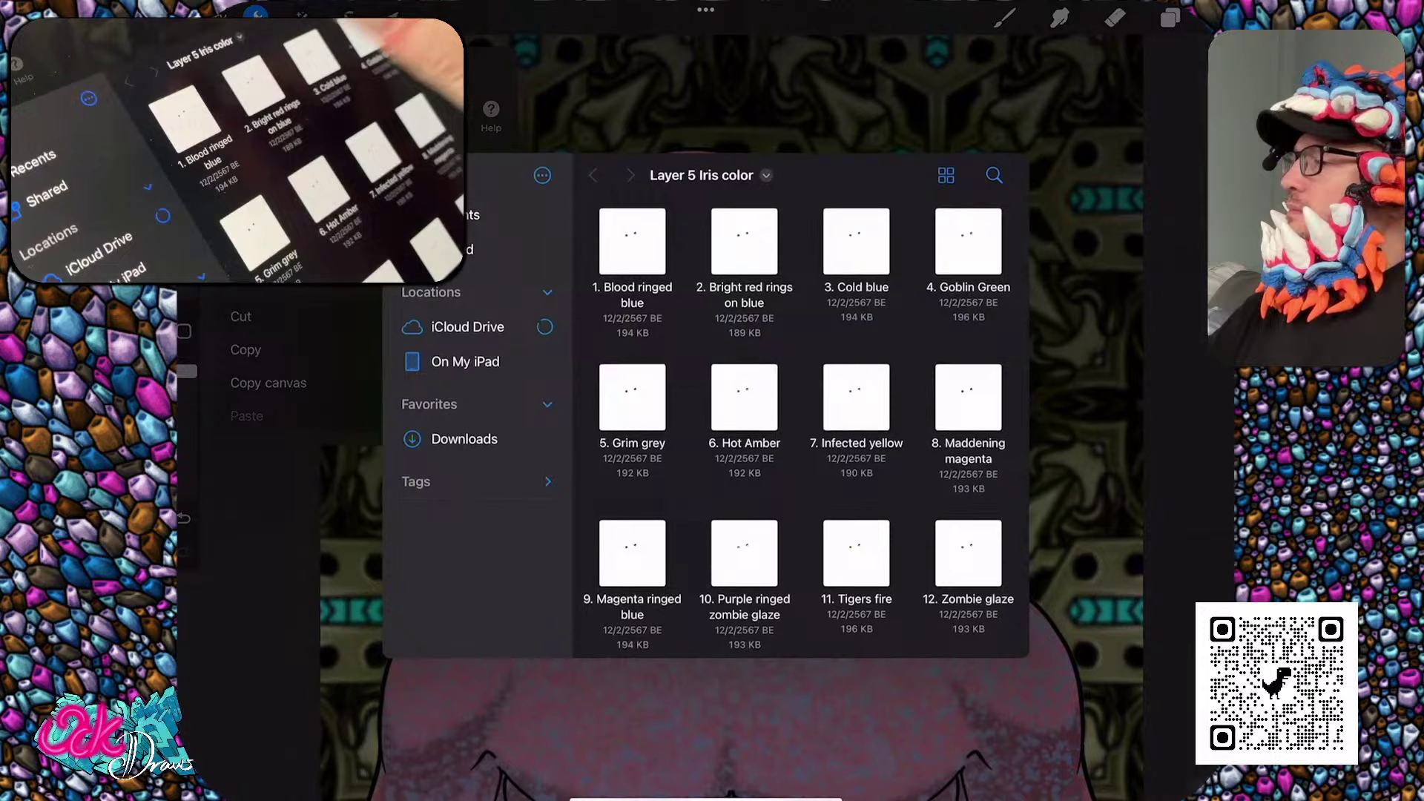
click(701, 173)
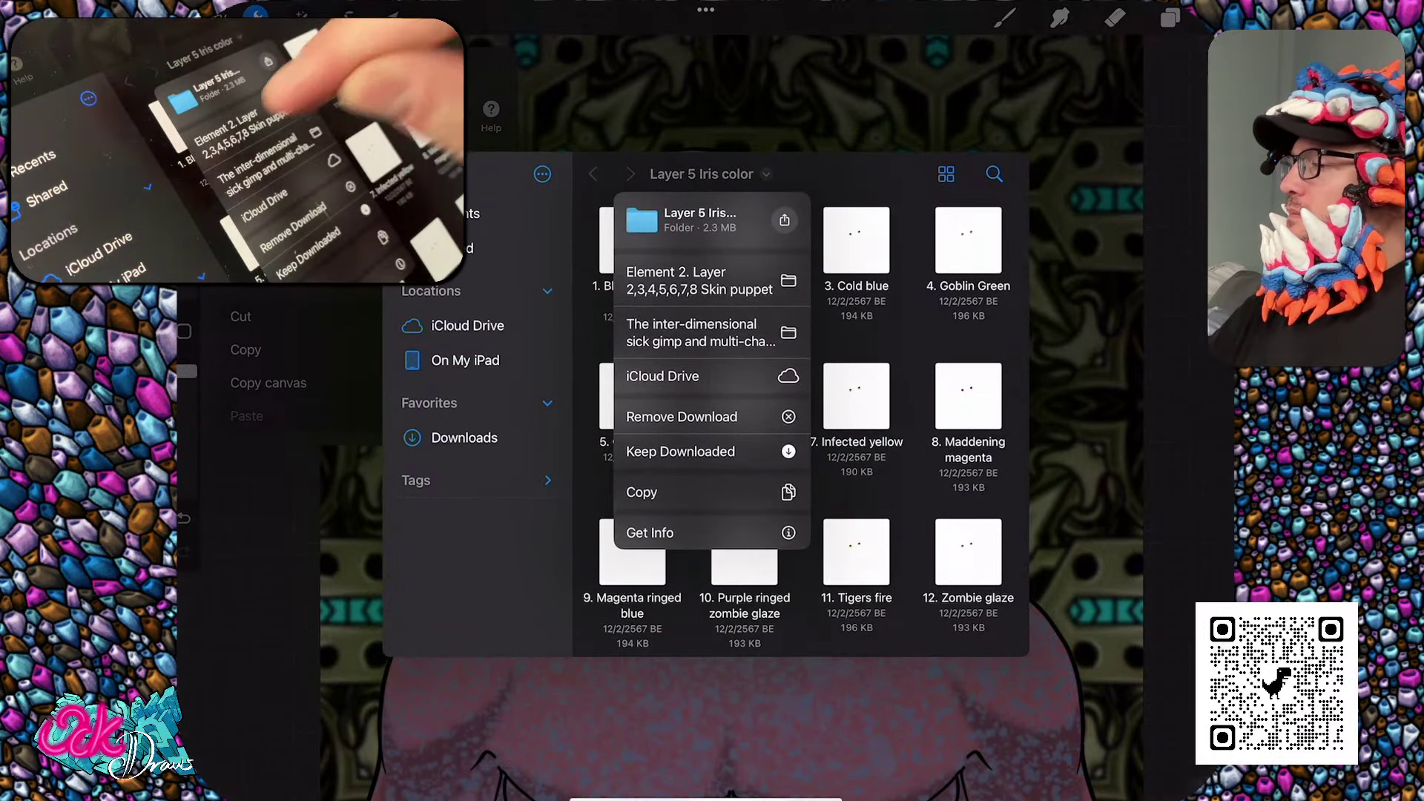
click(684, 294)
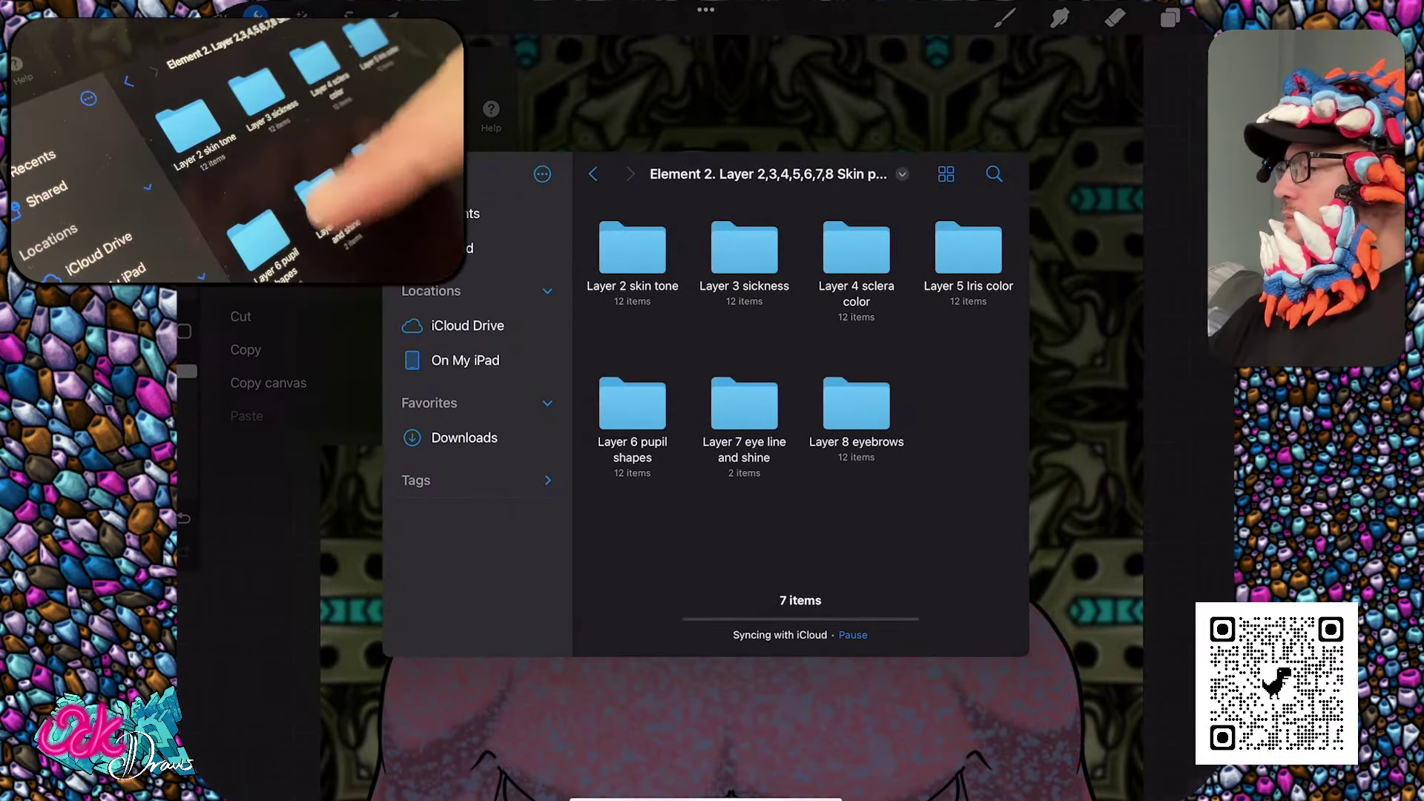
Import a Layer 6 pupil-shape image, then undo its misplaced transform
click(632, 404)
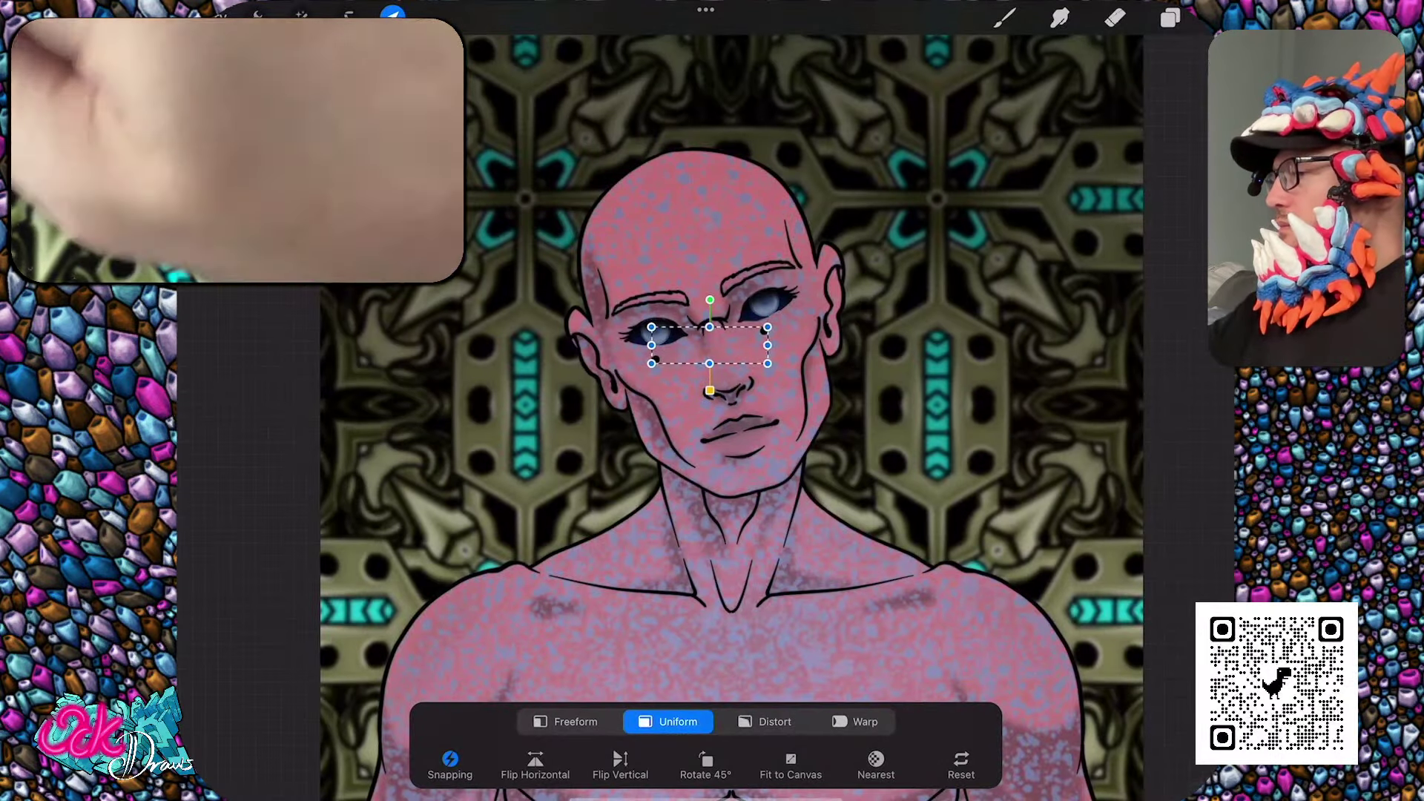
click(1005, 18)
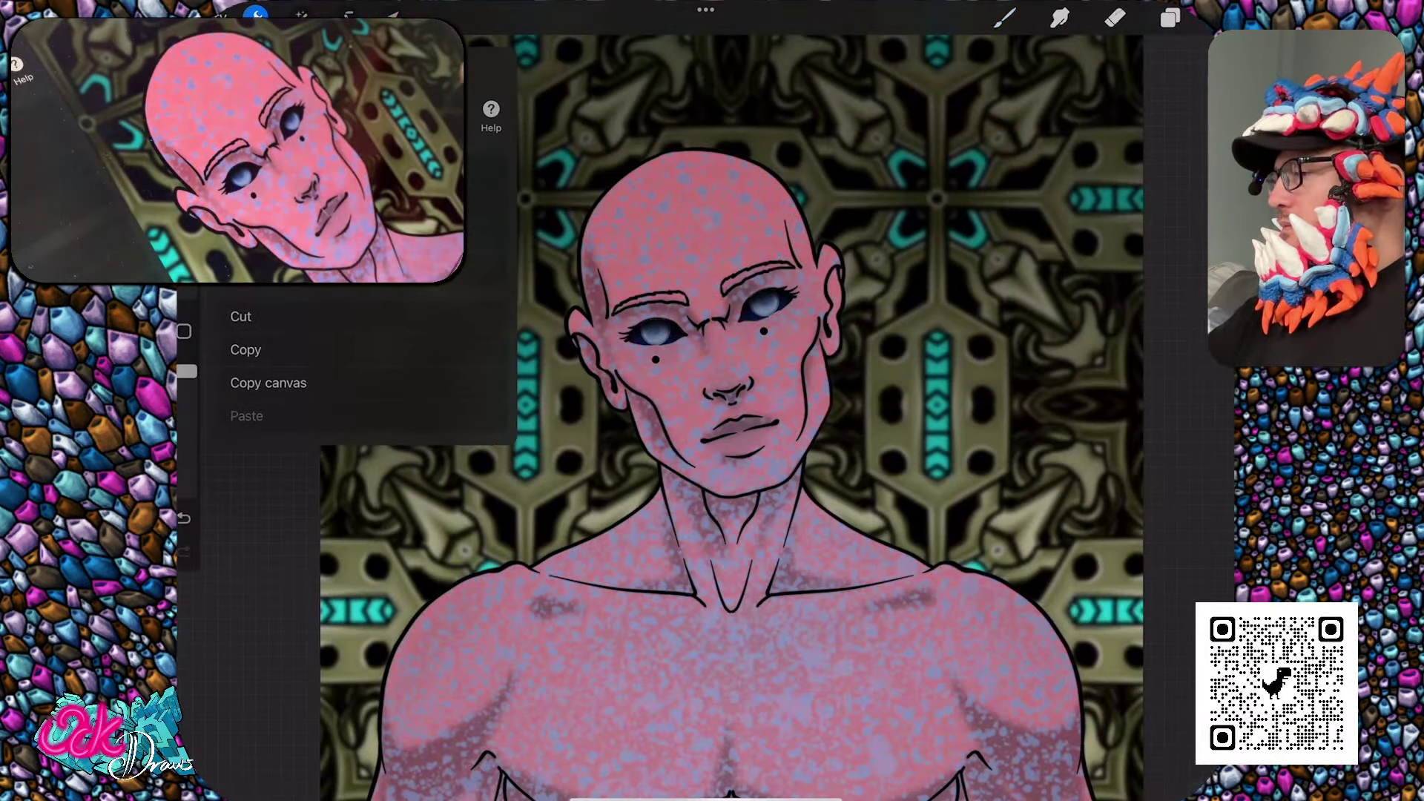
key(ctrl+z)
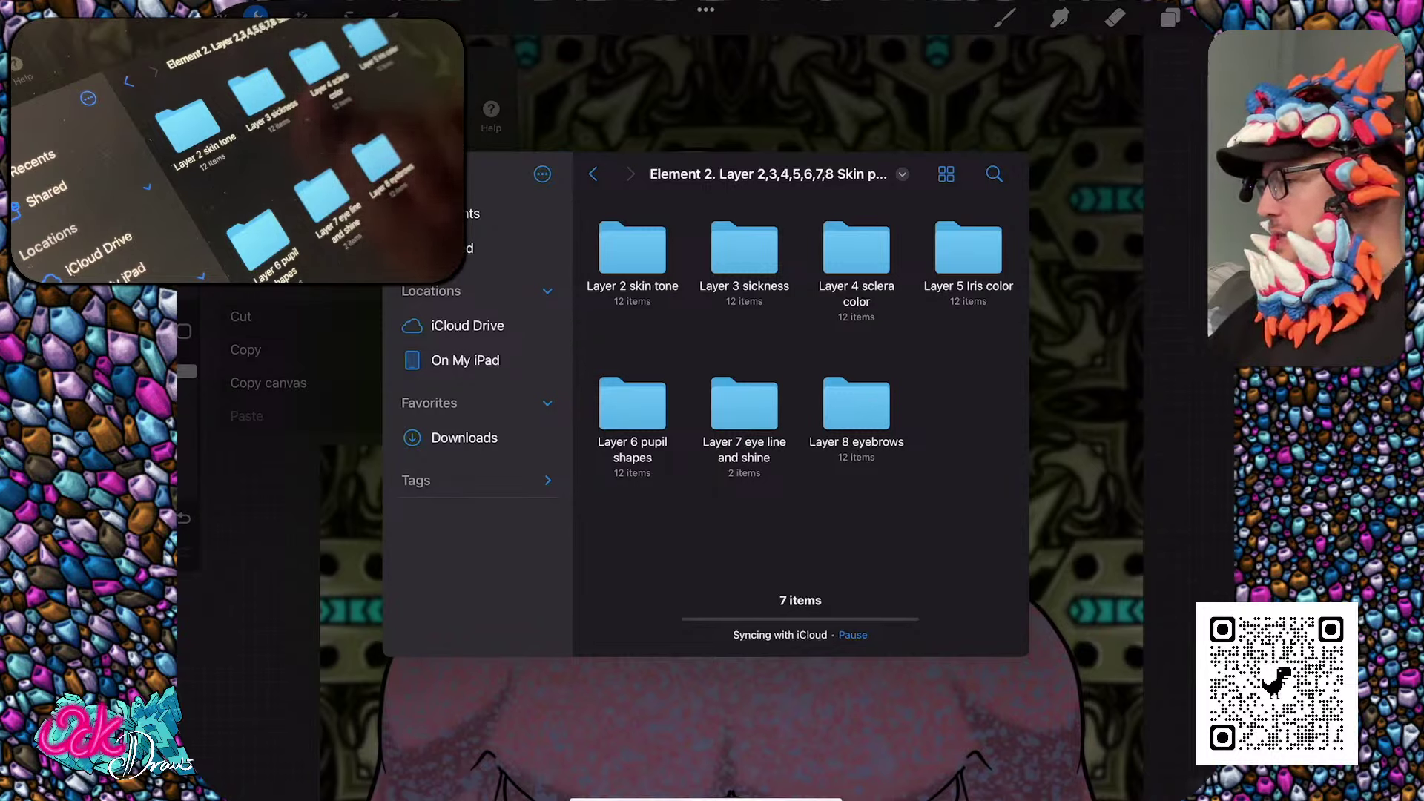
Open Layer 8 eyebrows, then jump up to the main project folder's twelve element folders
click(856, 404)
click(769, 174)
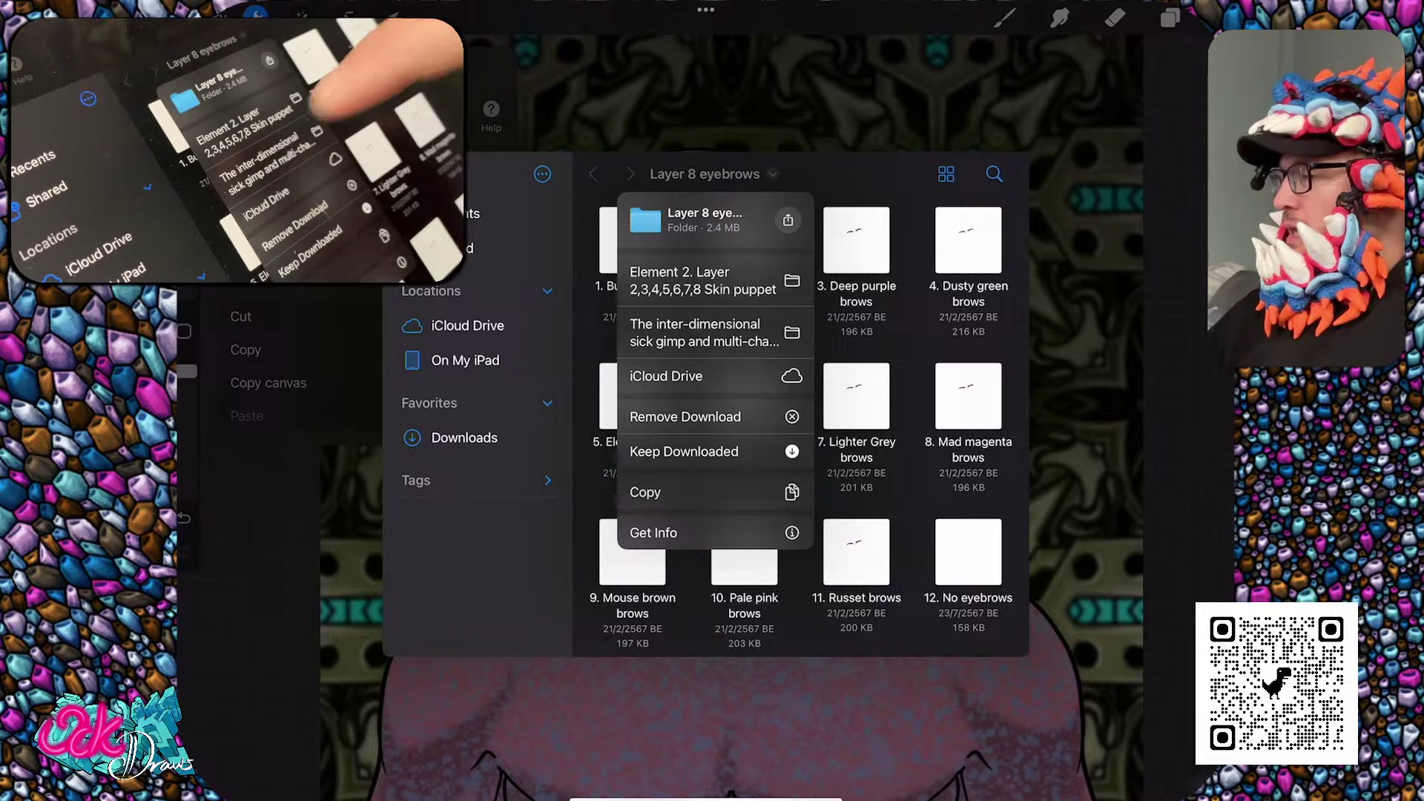
click(705, 327)
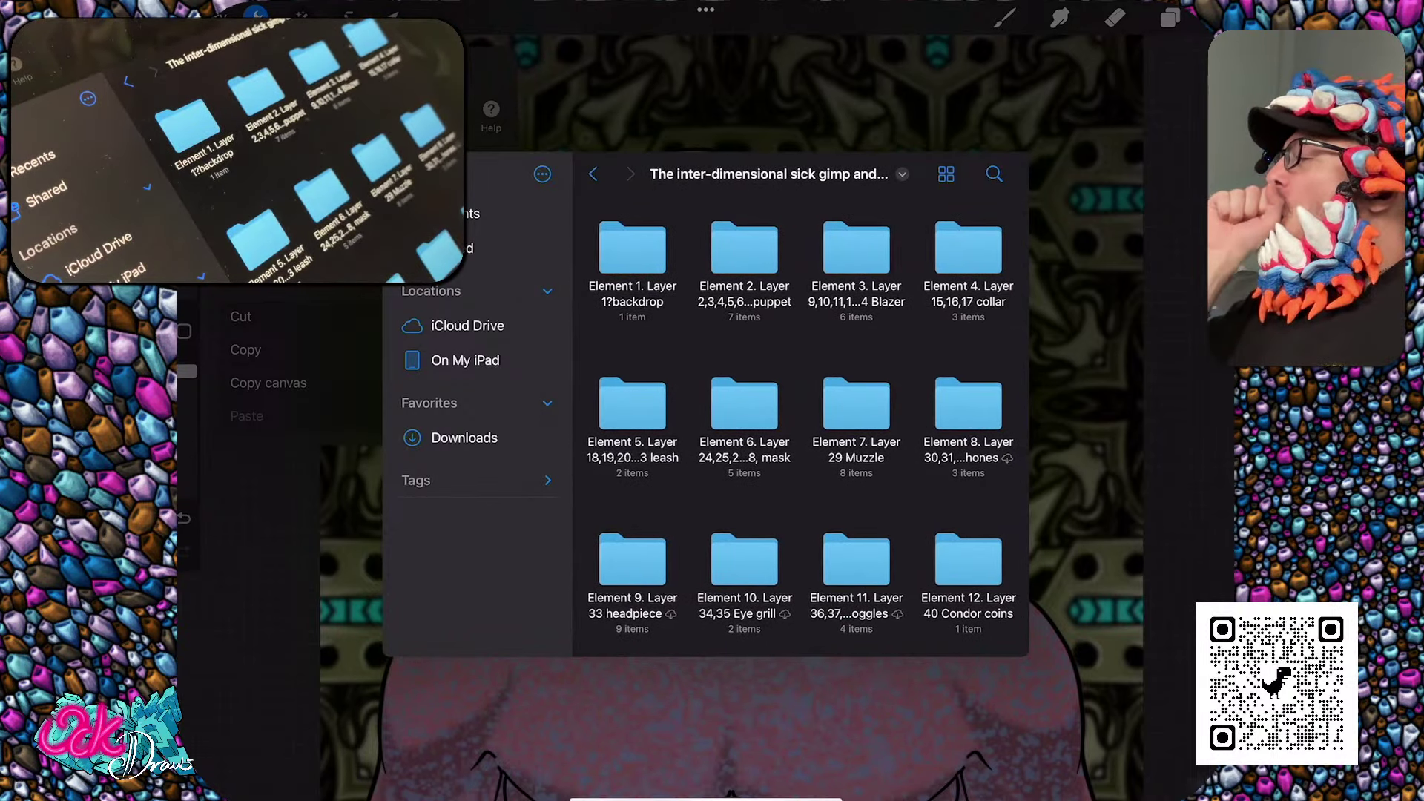
scroll(800, 415, down, 1)
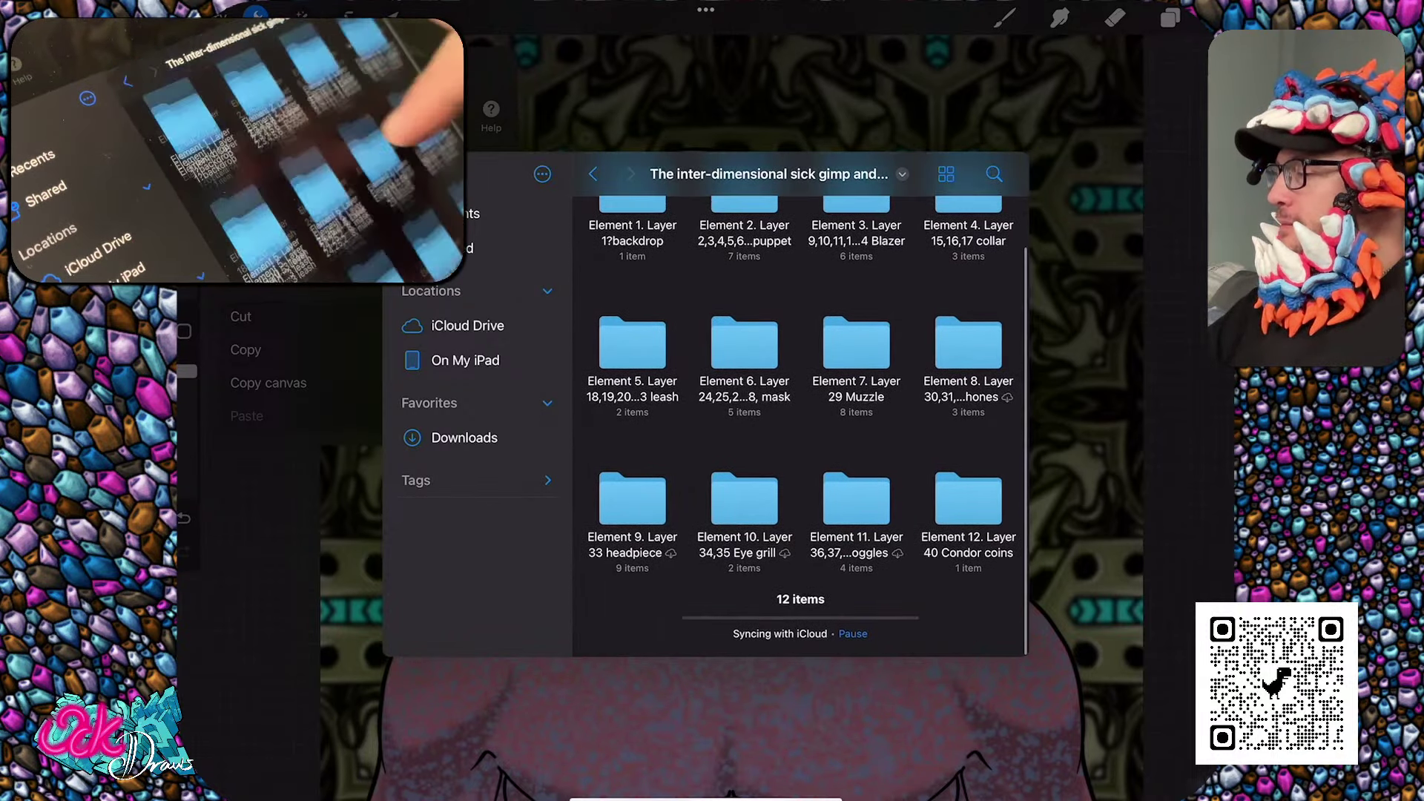
Import a Layer 9 fabric colour image for the blazer from Element 3
click(856, 248)
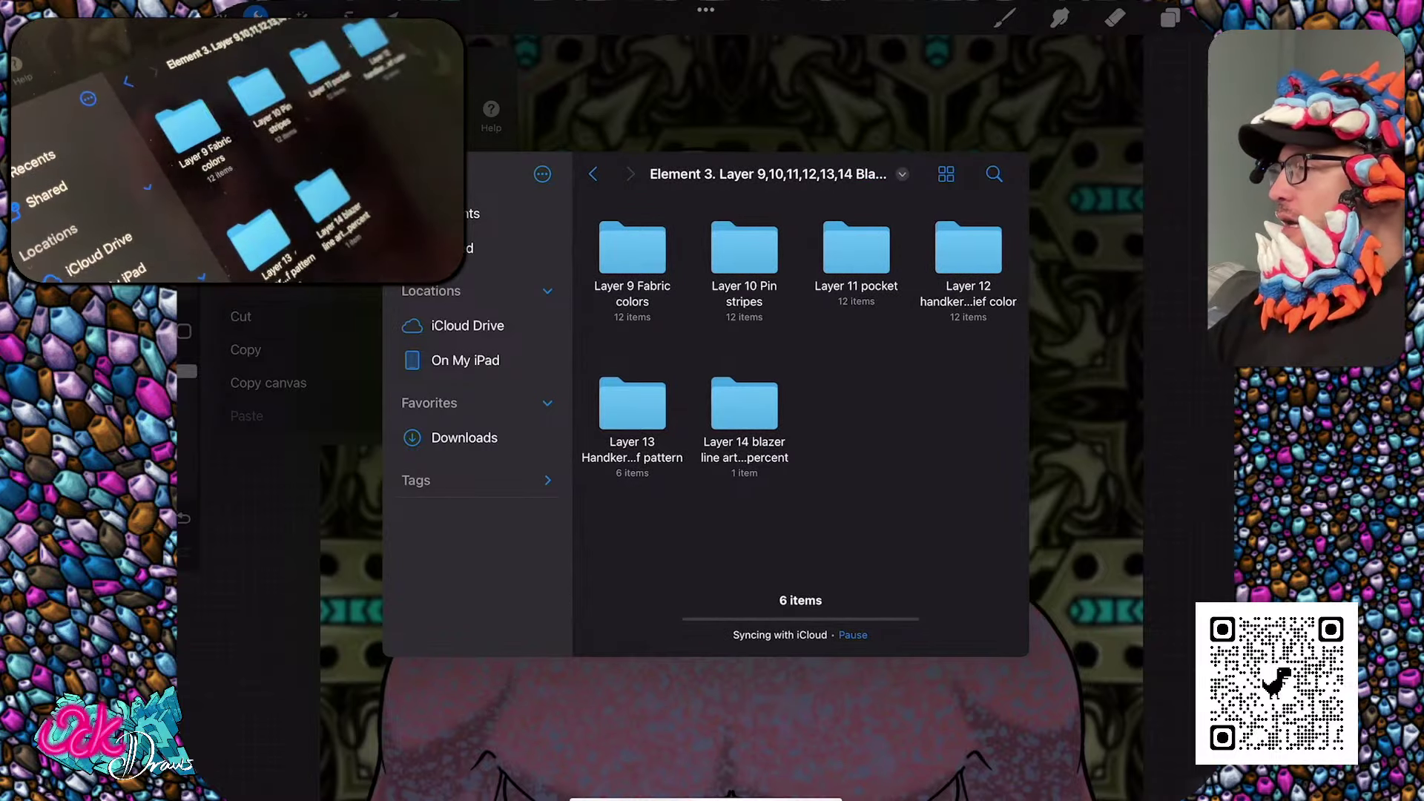
click(632, 249)
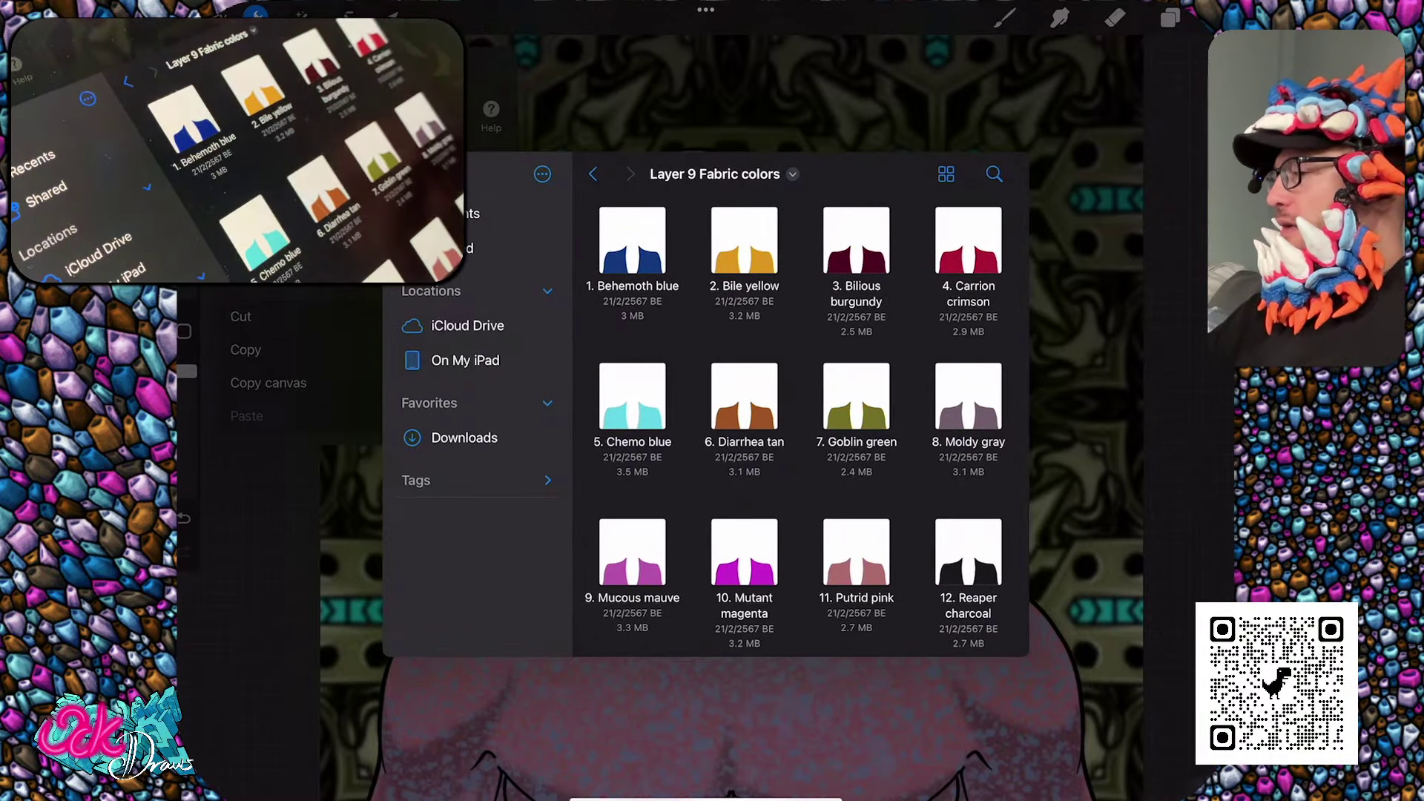
click(632, 242)
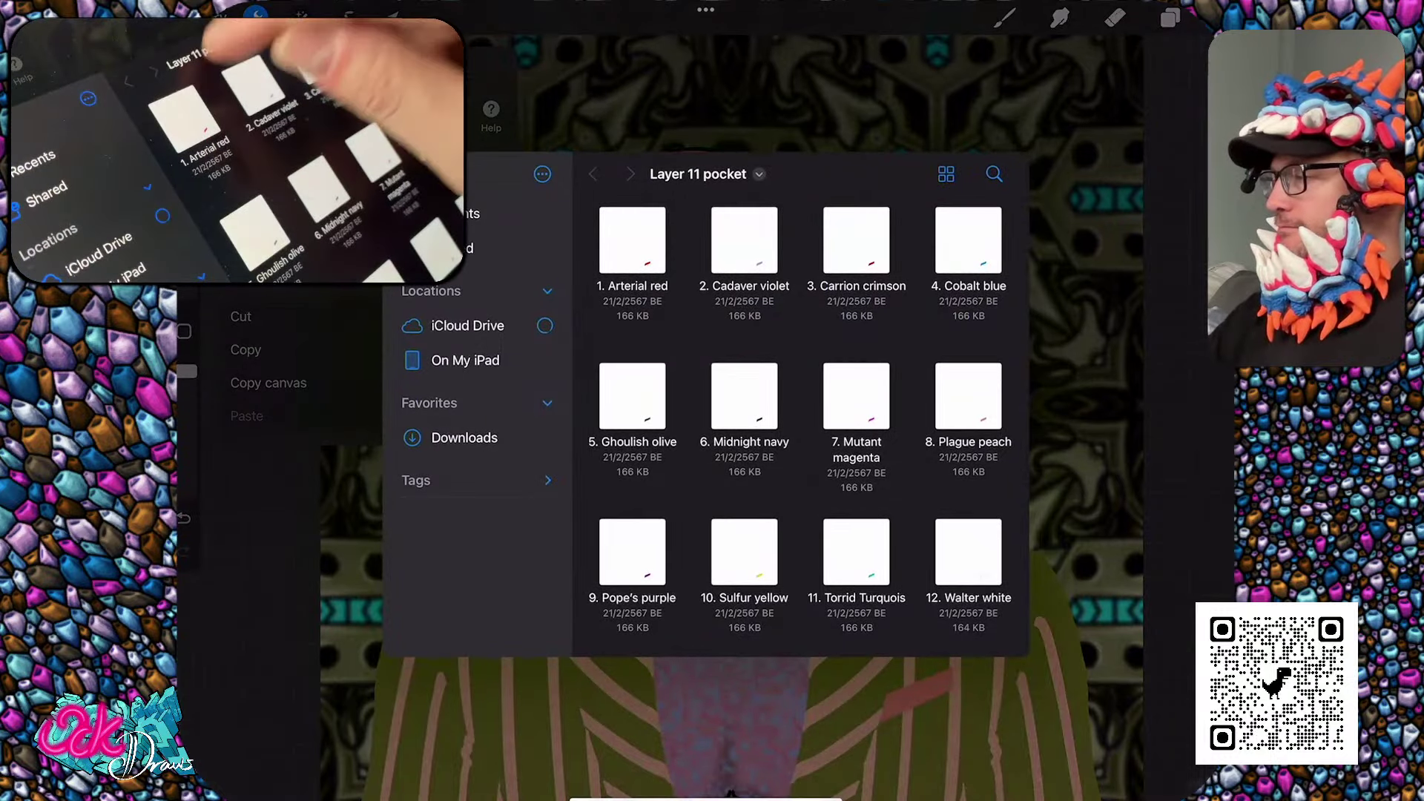
Import a Layer 12 handkerchief colour image for the pocket handkerchief
click(697, 173)
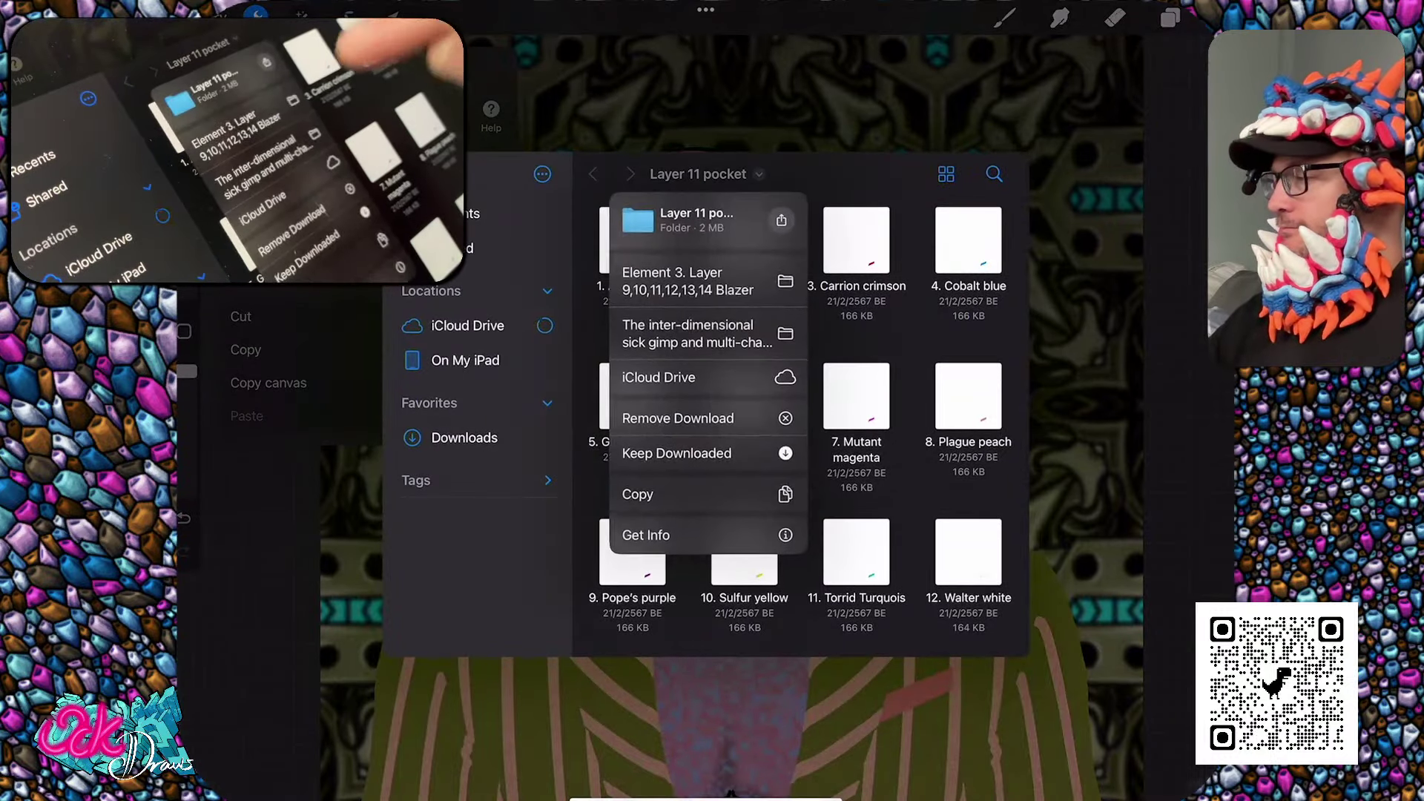
click(688, 280)
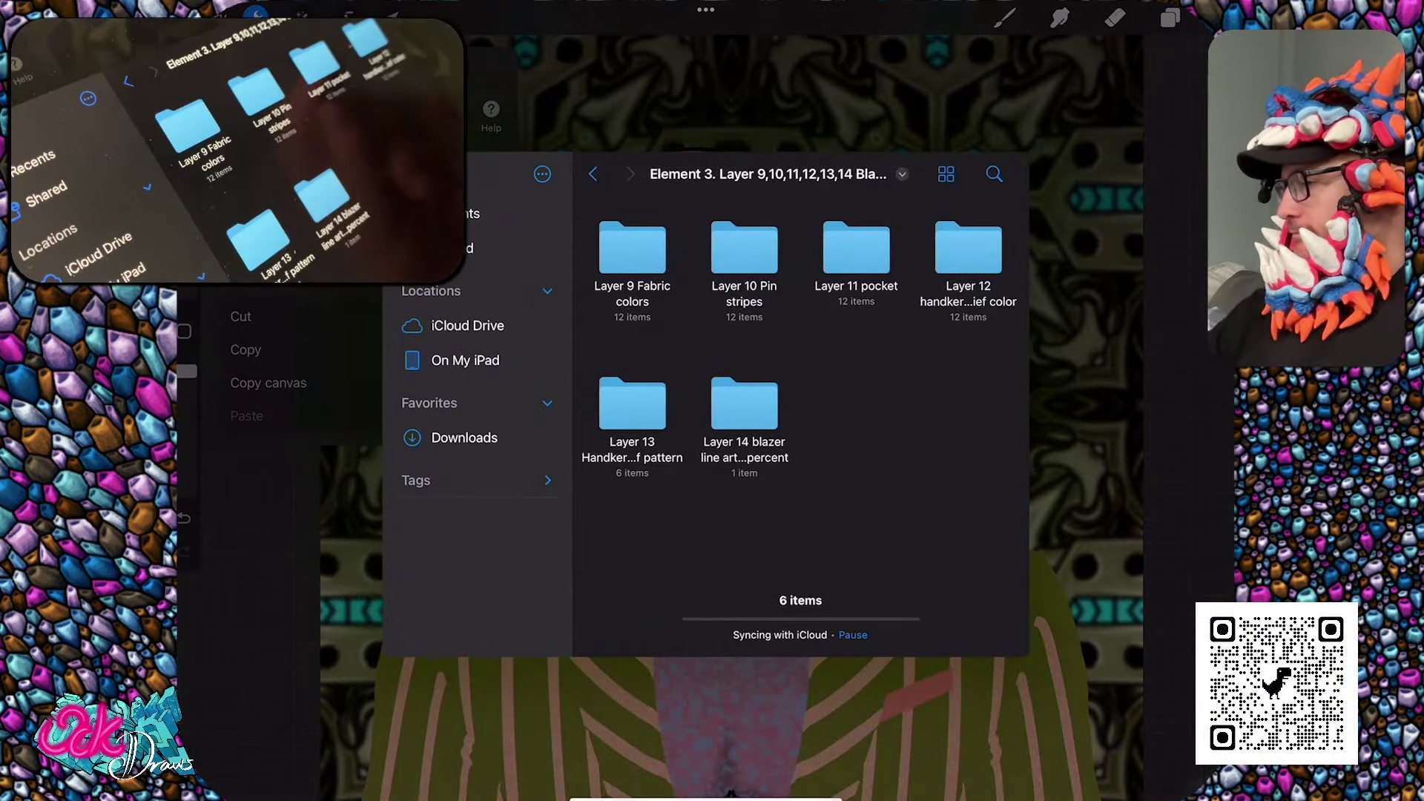
click(968, 248)
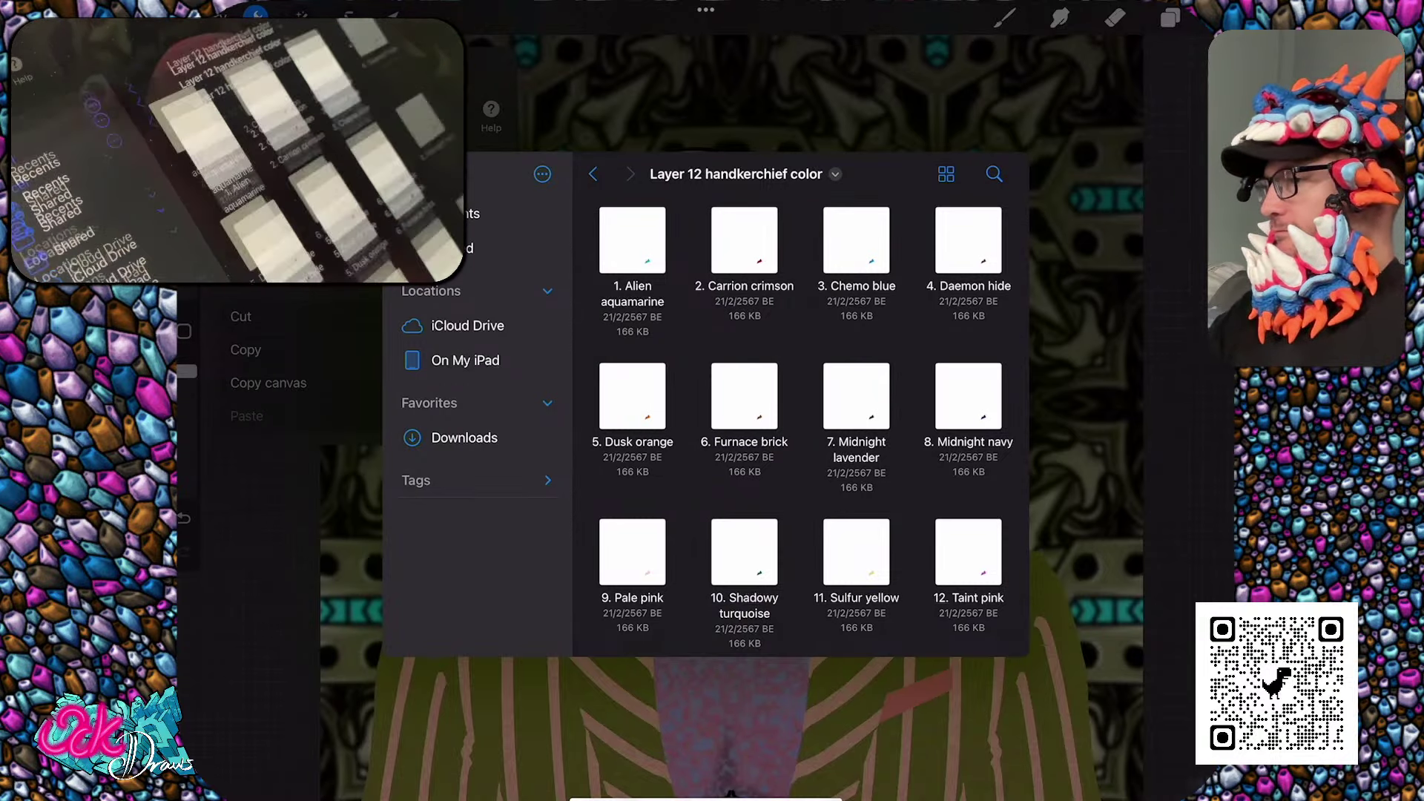
click(857, 395)
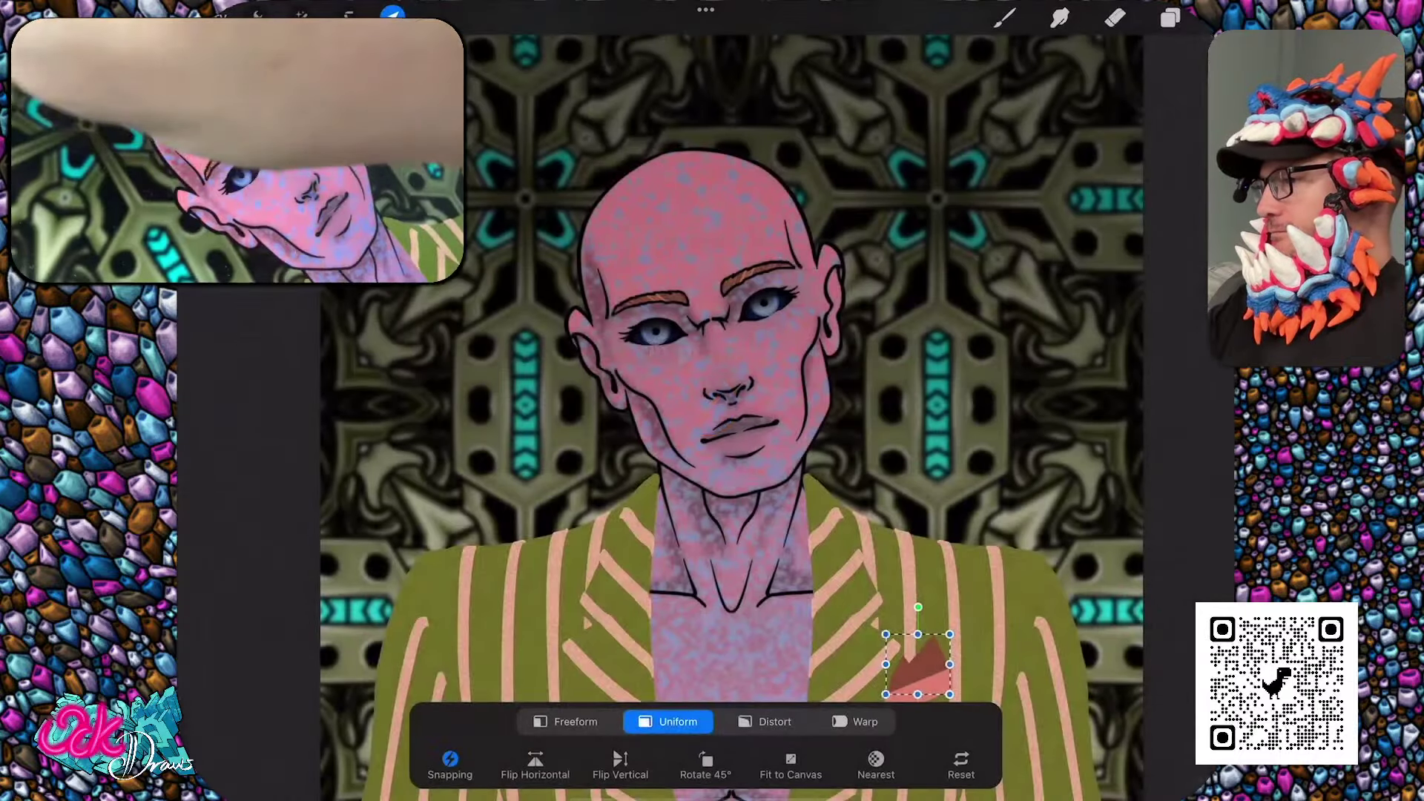
Confirm the handkerchief placement and browse up to the blazer folder before closing Files
click(255, 13)
click(260, 183)
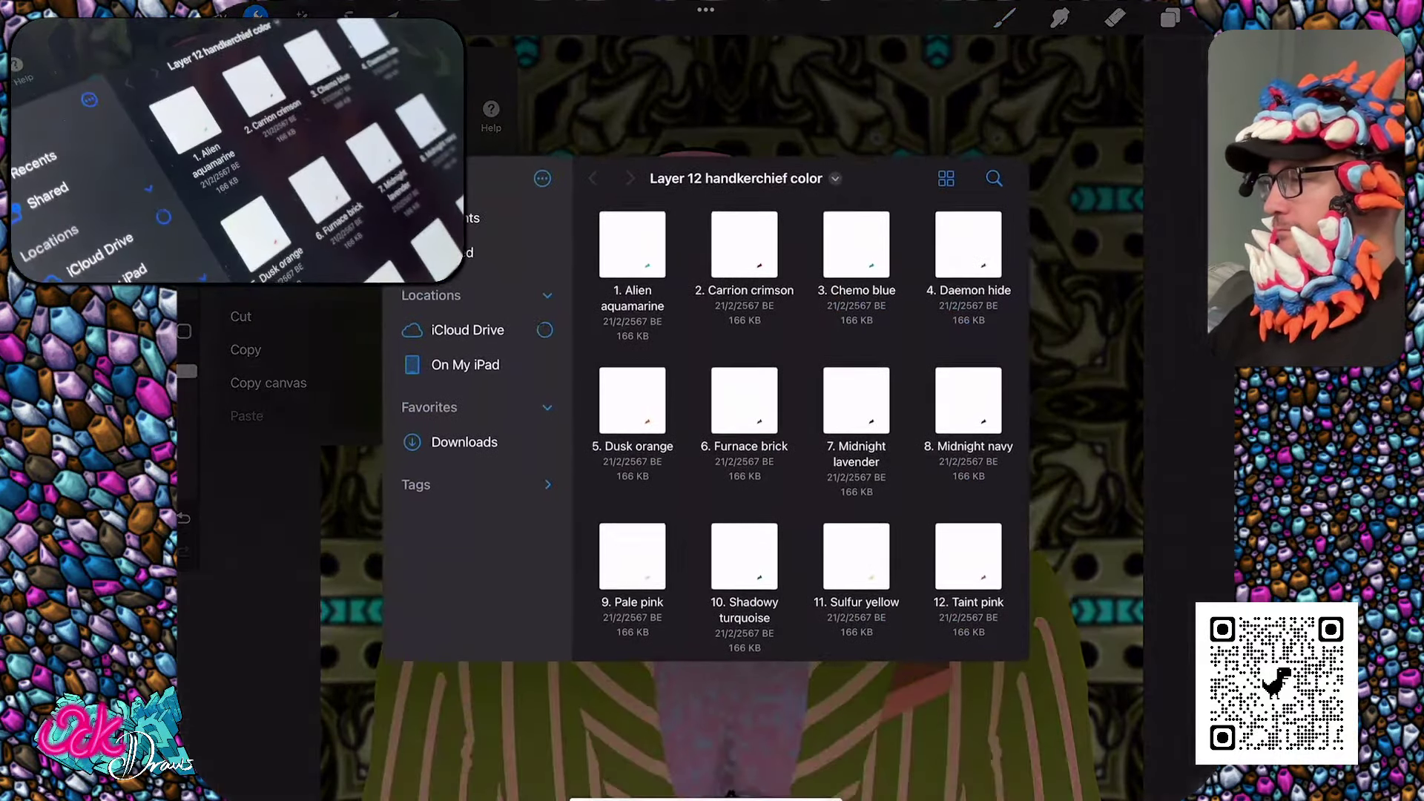
click(741, 173)
click(727, 281)
key(Escape)
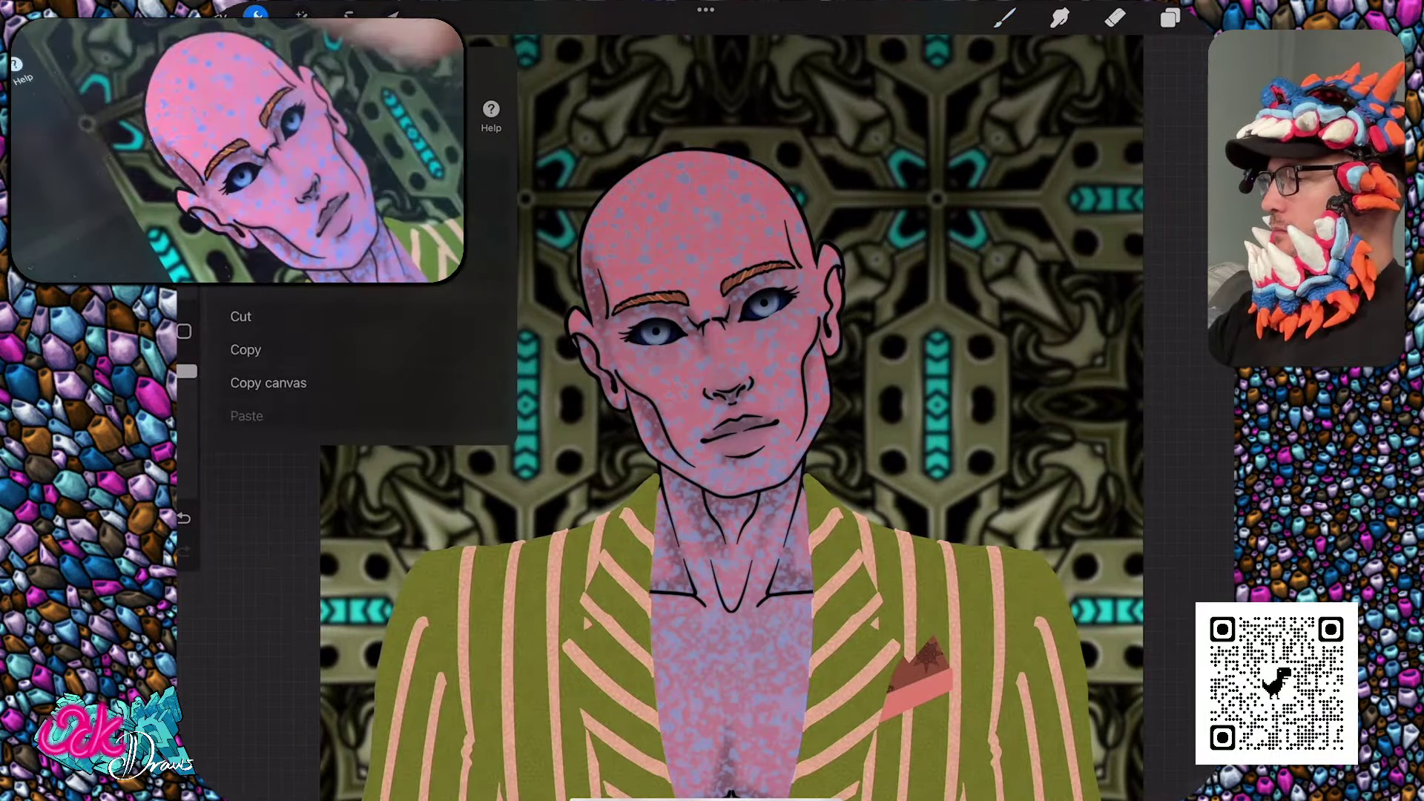
Import the Layer 14 'Blazer line art 100%' image onto the portrait
click(245, 182)
click(744, 173)
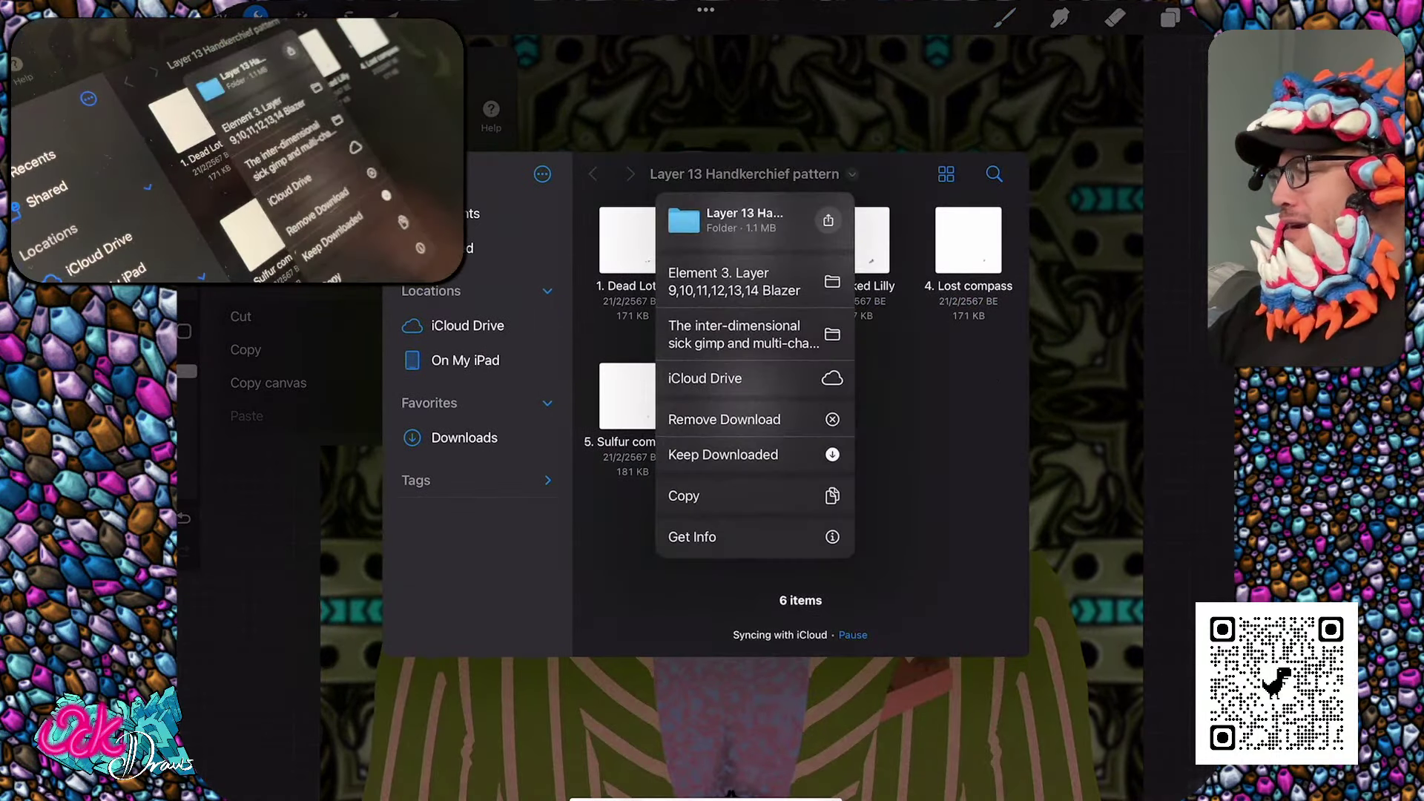
click(731, 210)
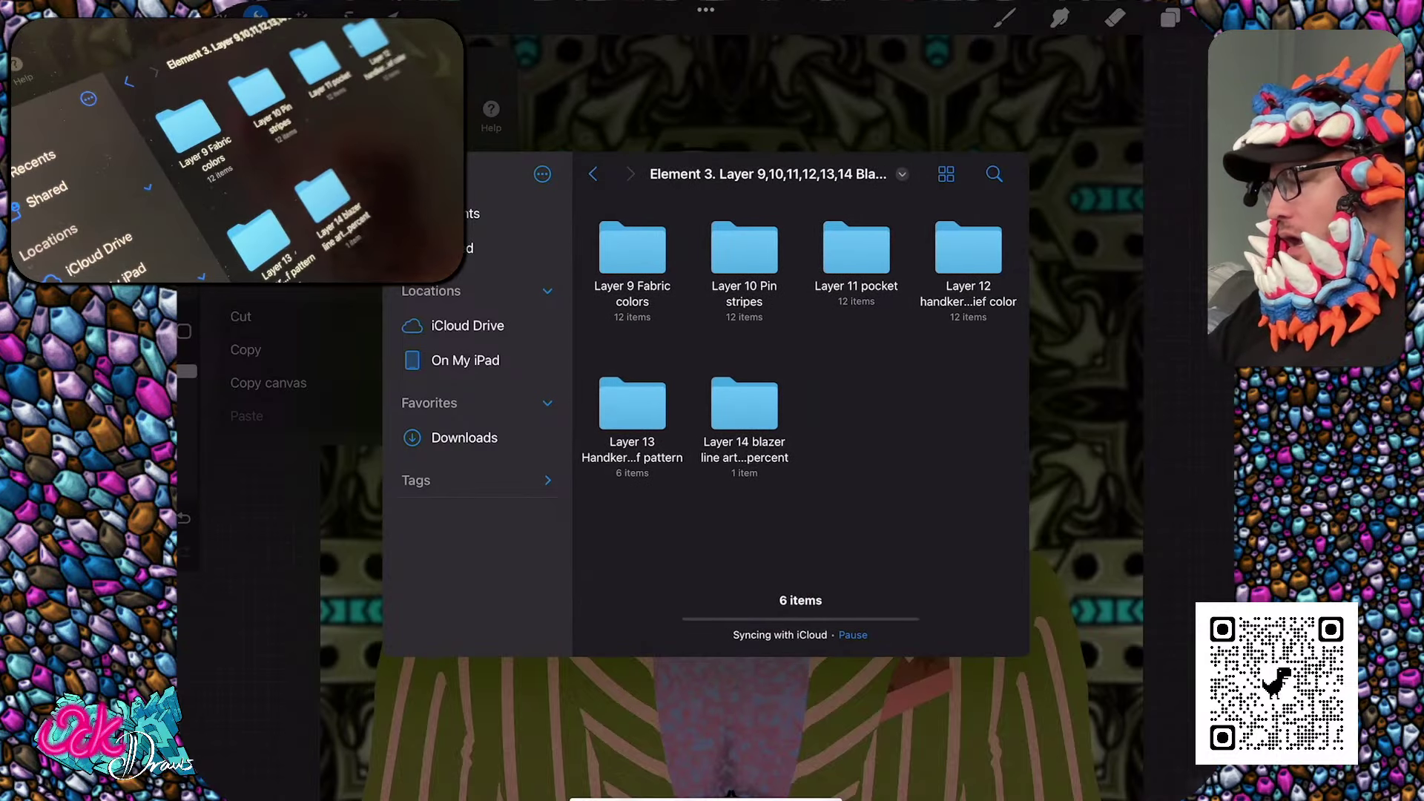
click(757, 404)
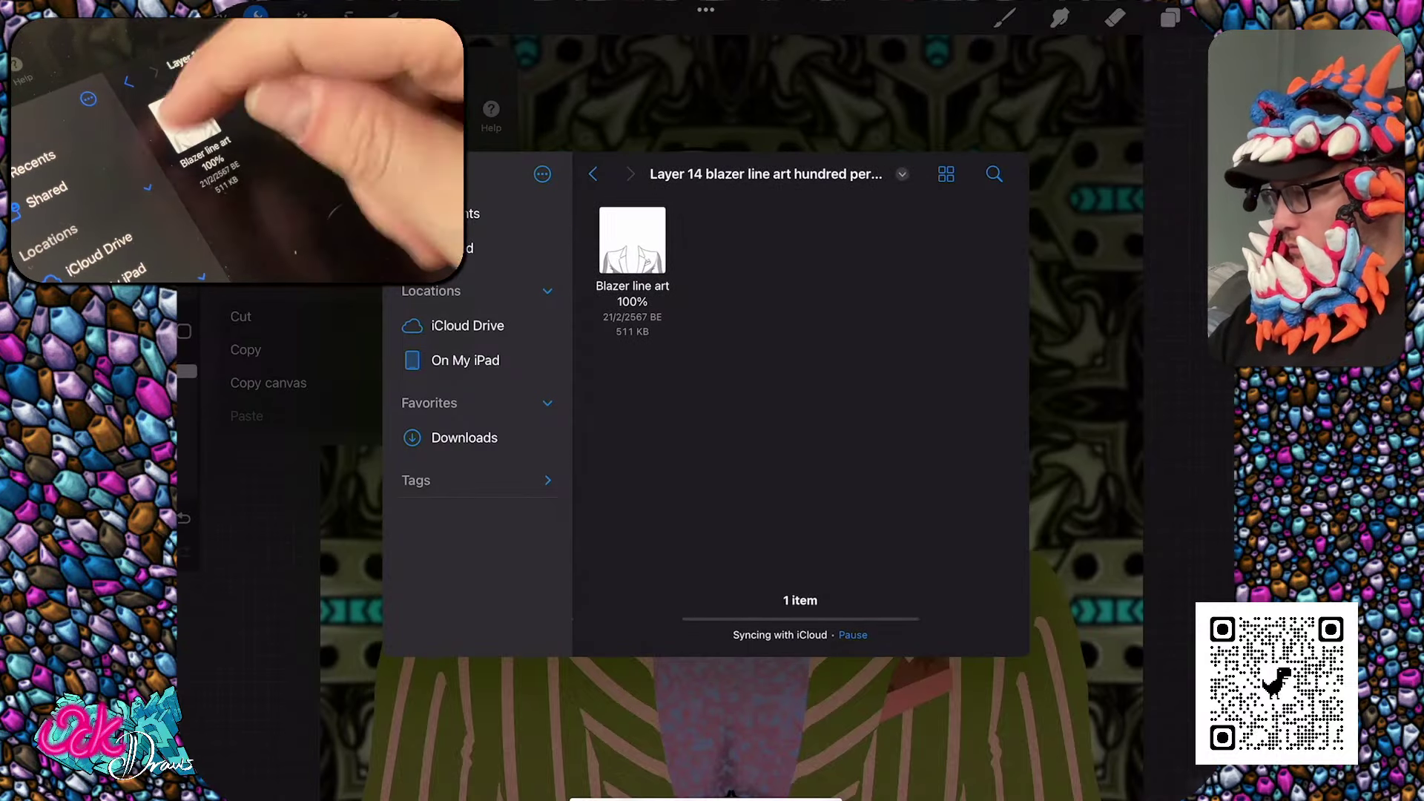
click(632, 240)
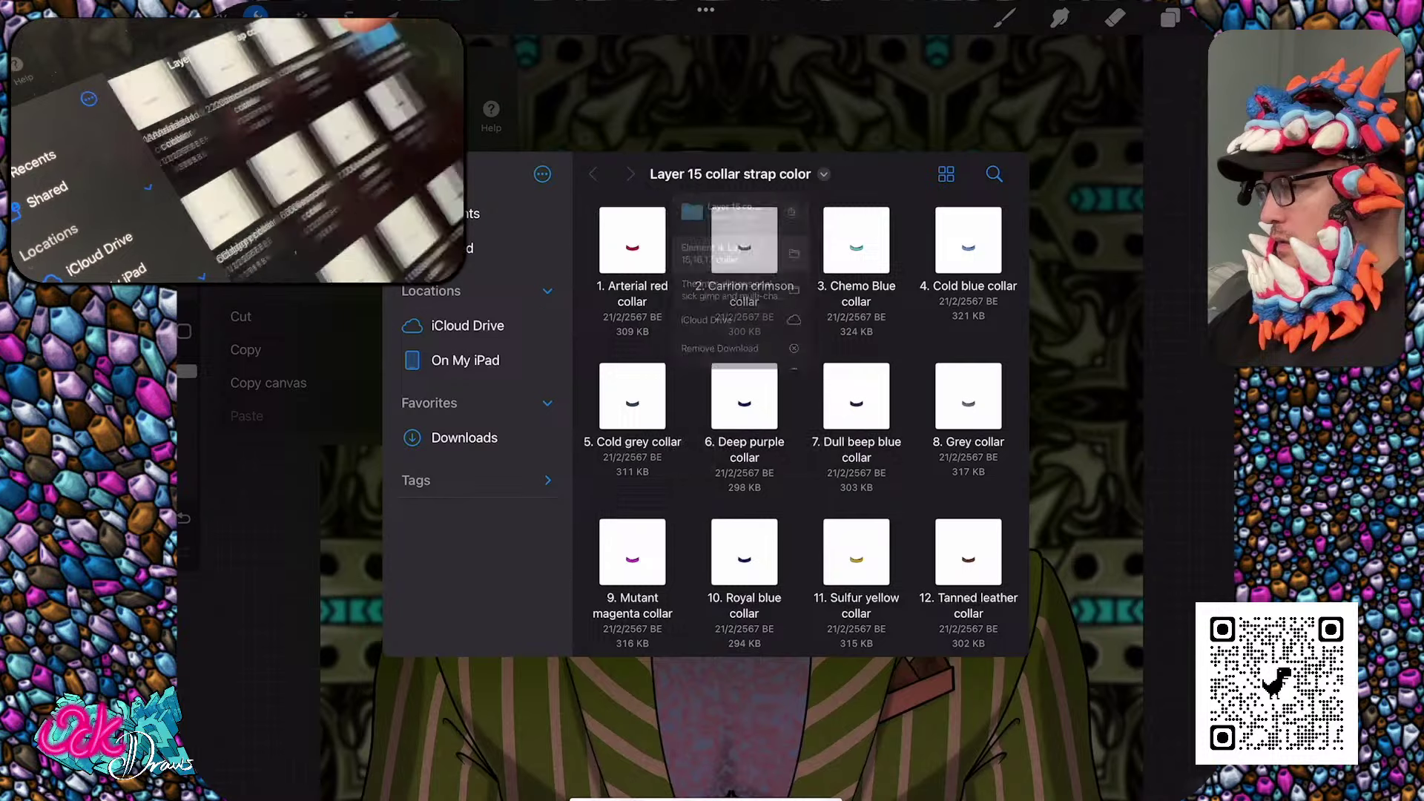
Import and confirm the collar hinge image, then bring up the Layer 17 spikes files
click(592, 173)
click(738, 245)
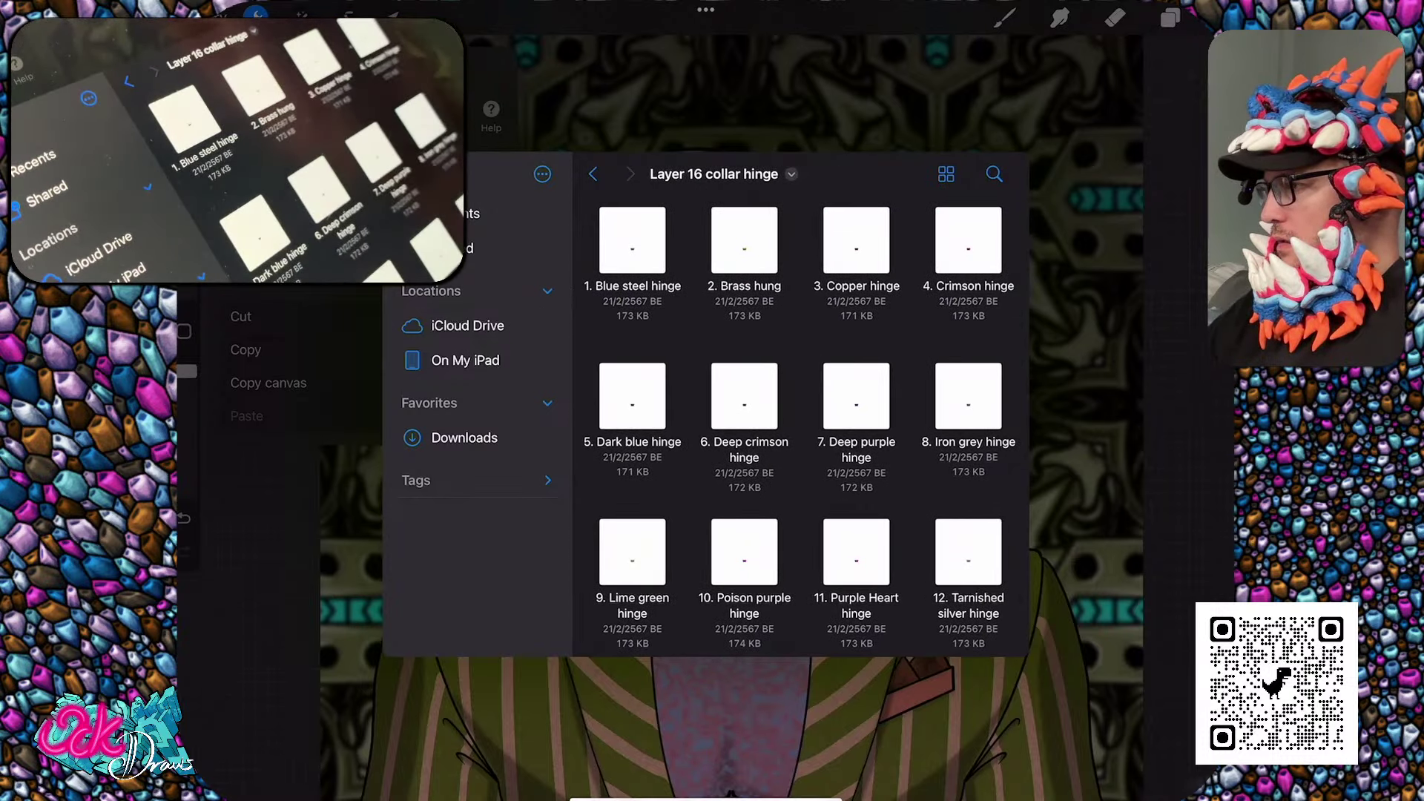
click(633, 240)
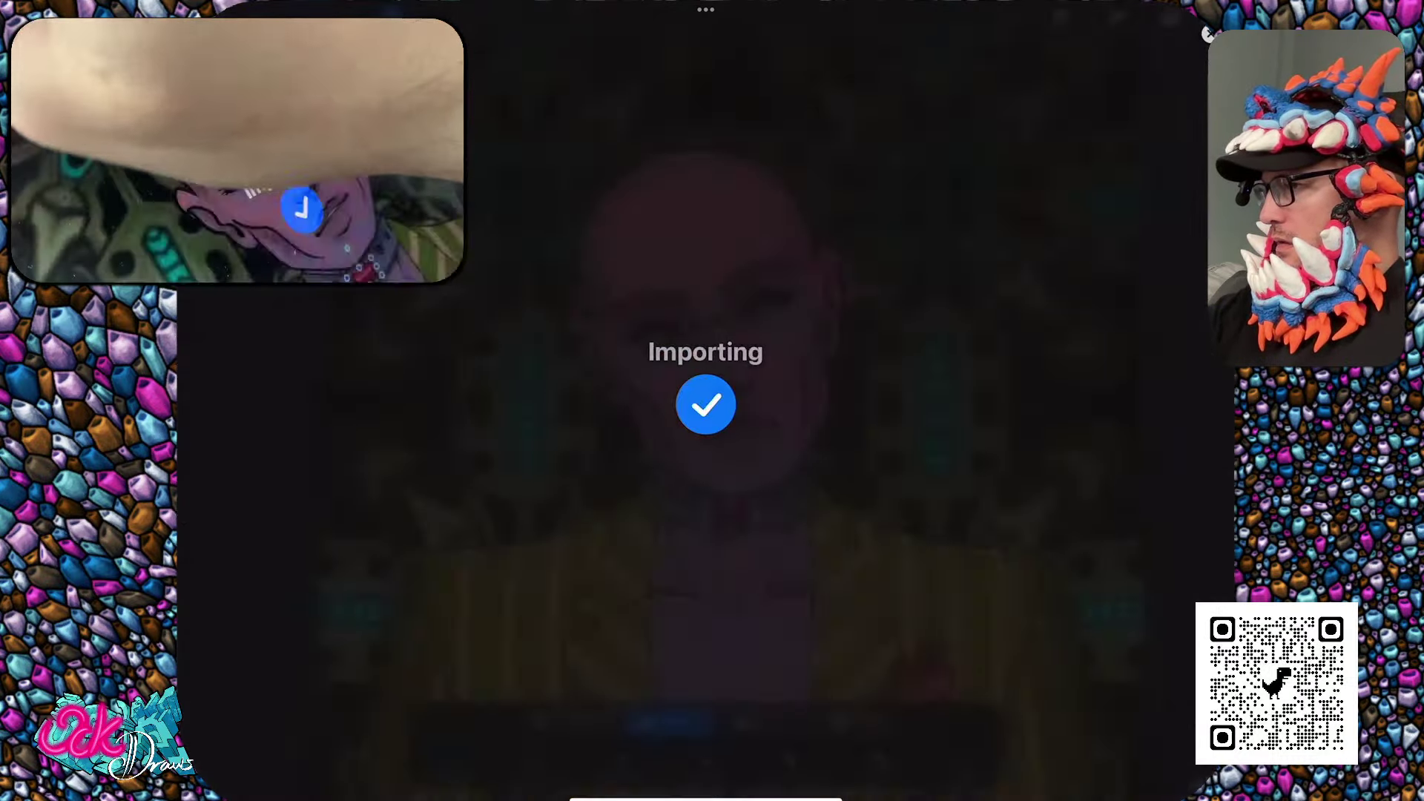
click(256, 13)
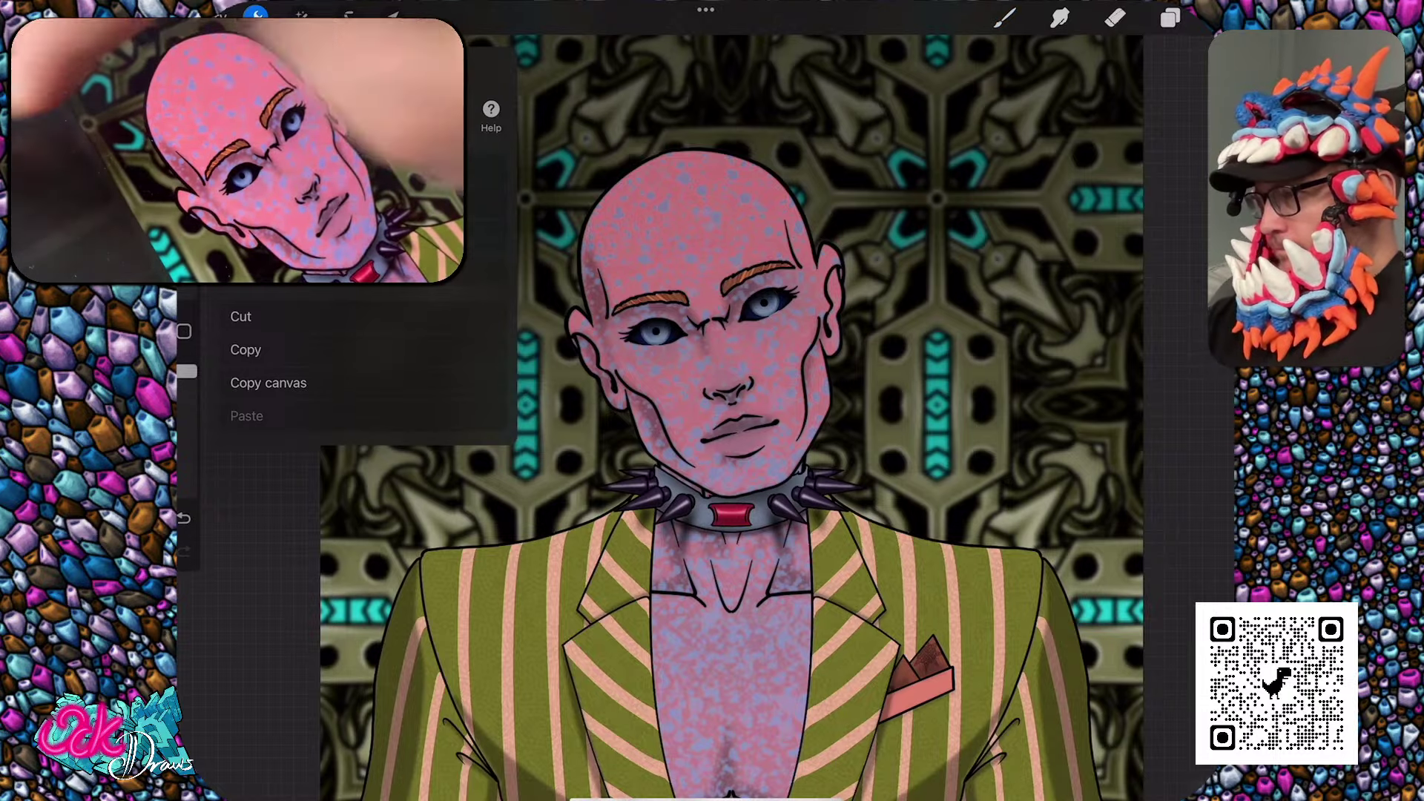
click(267, 216)
Go up from the spikes folder to the Element 5 leash folder
click(710, 173)
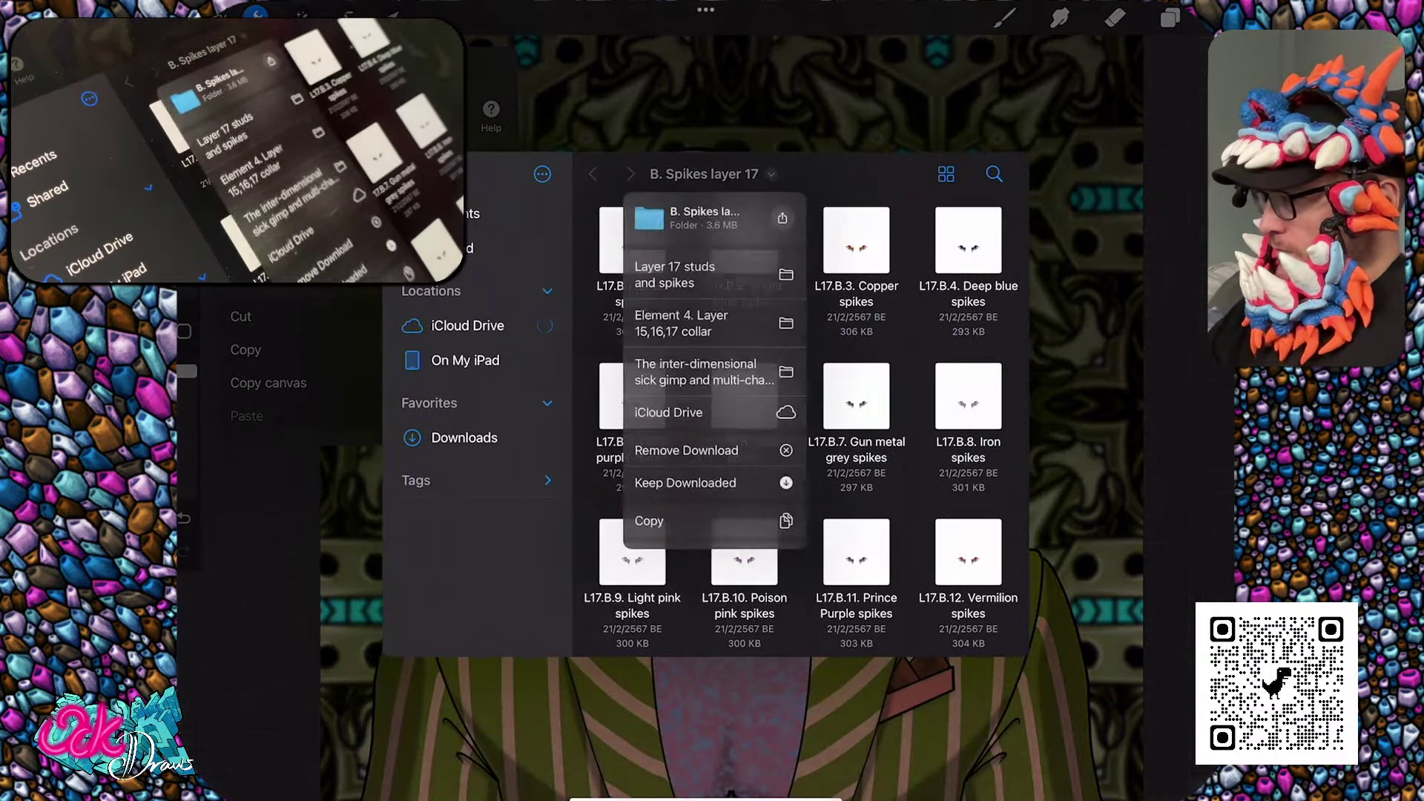
click(744, 240)
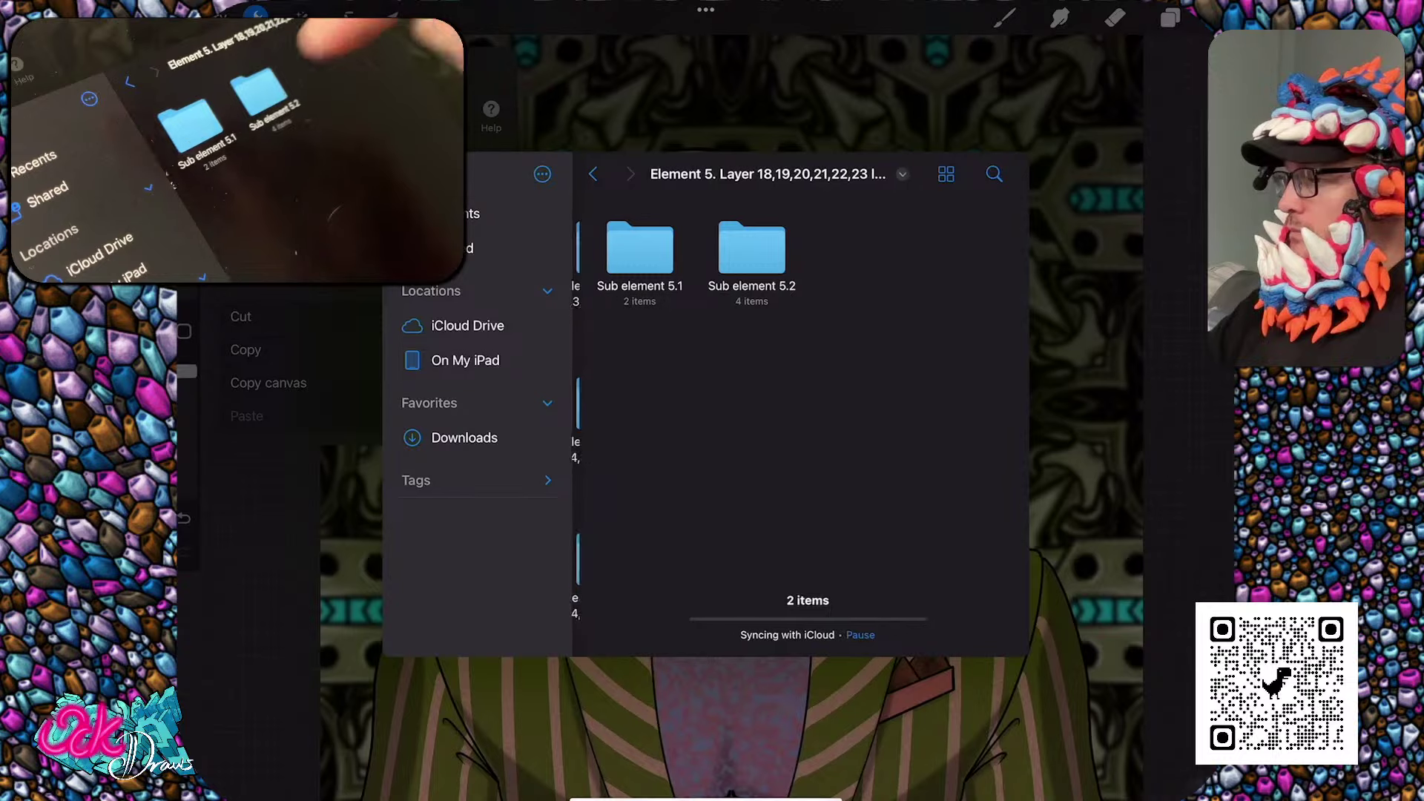
Open Sub element 5.1's collar hoop folder and import a Layer 19 pentagon leash clip
click(632, 247)
click(632, 248)
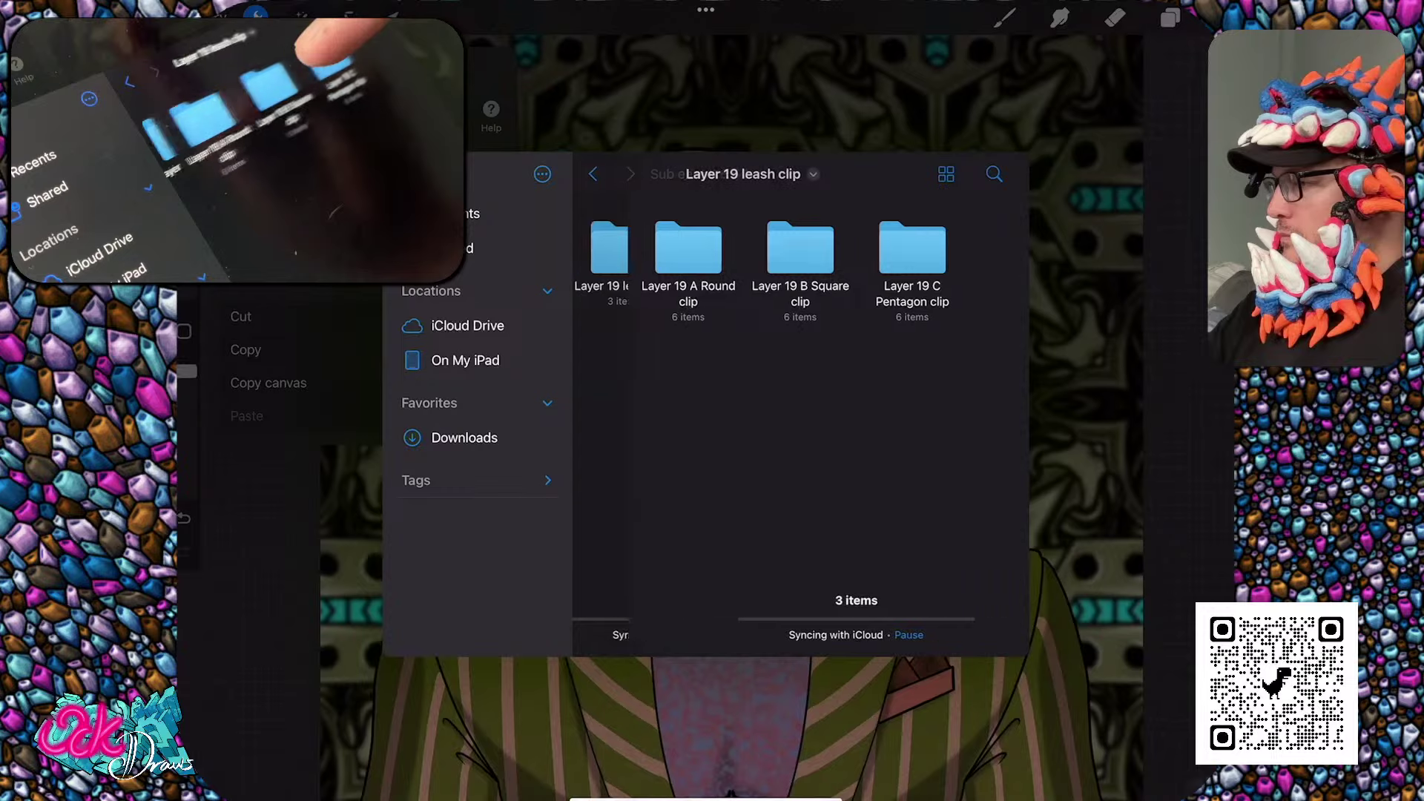
click(853, 248)
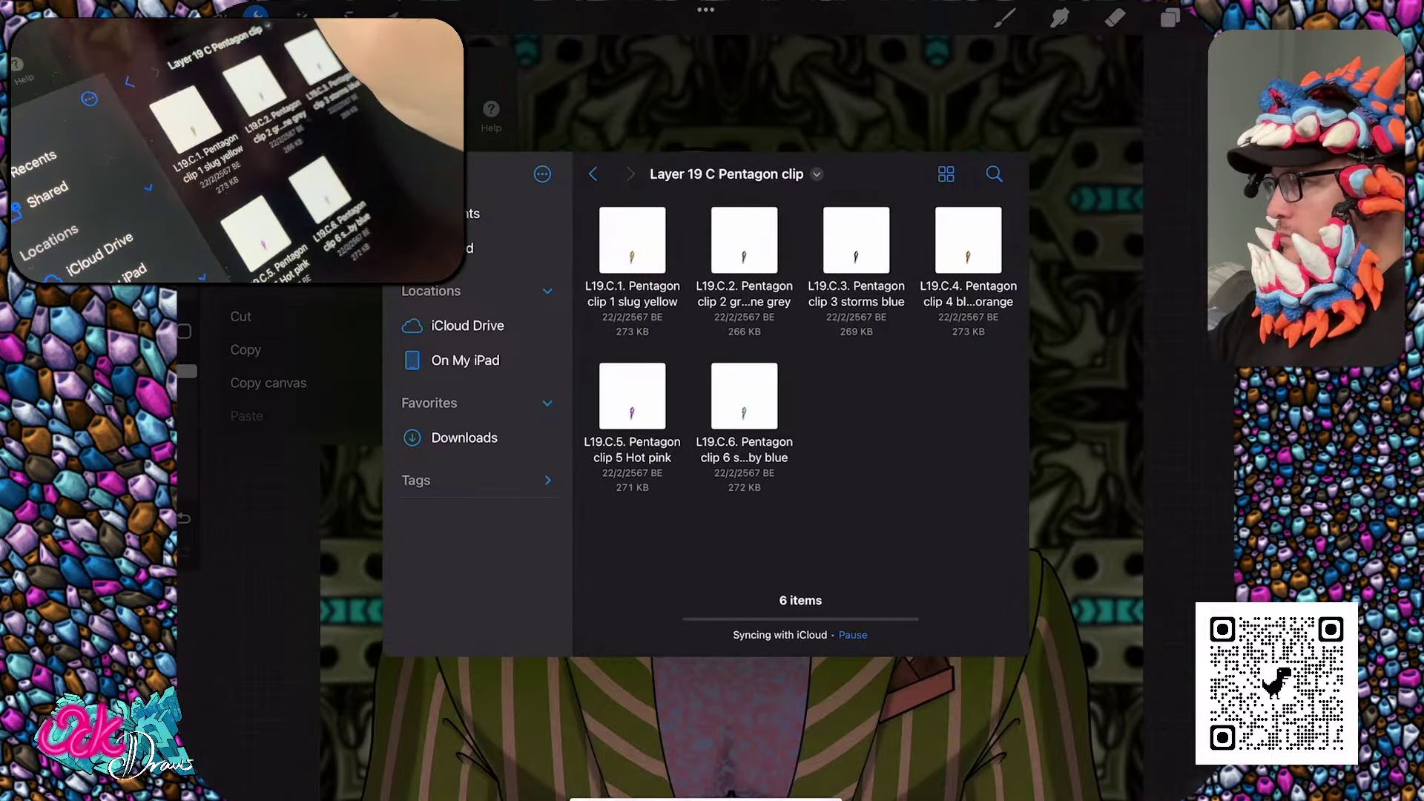
click(744, 239)
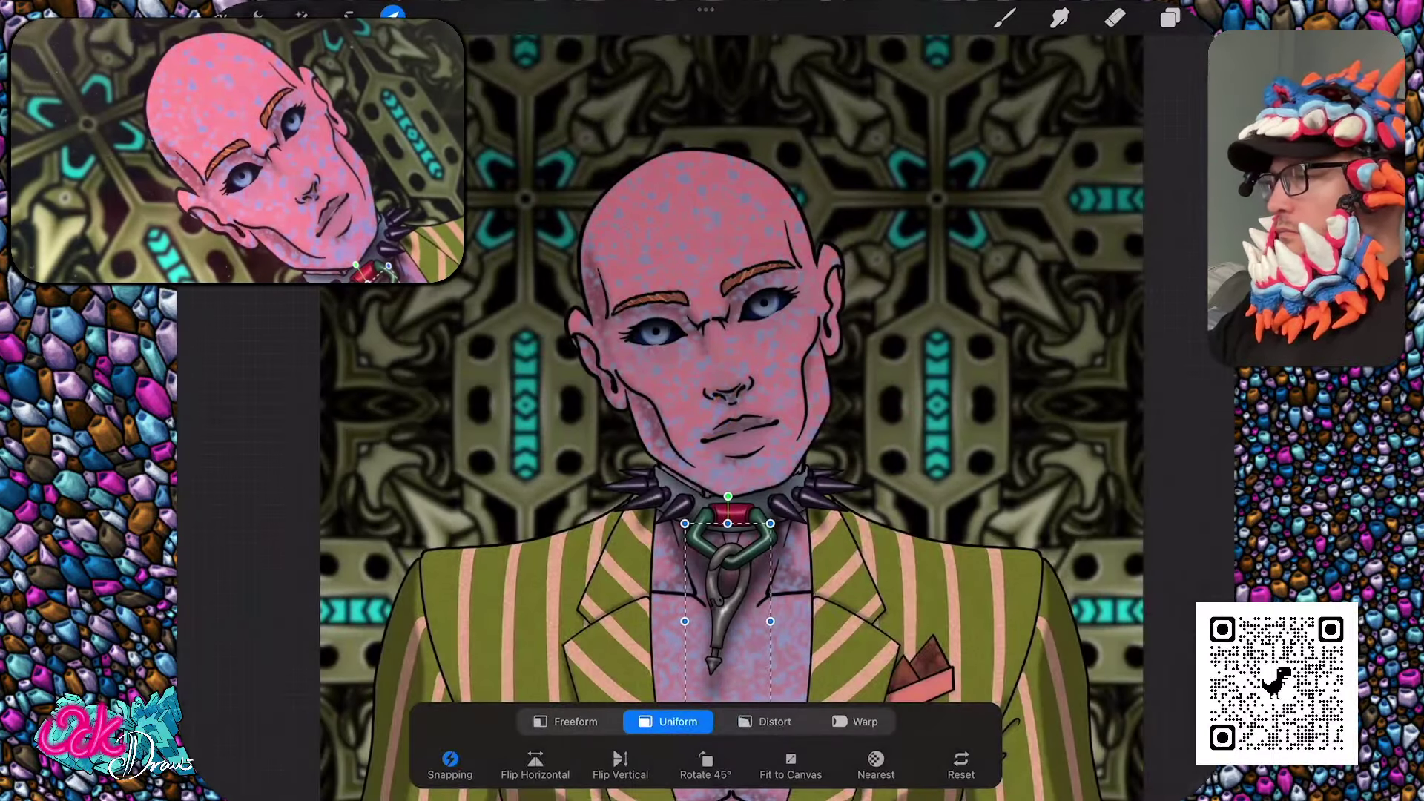
Commit the pentagon collar clip's placement to start adding the leash strap
click(256, 13)
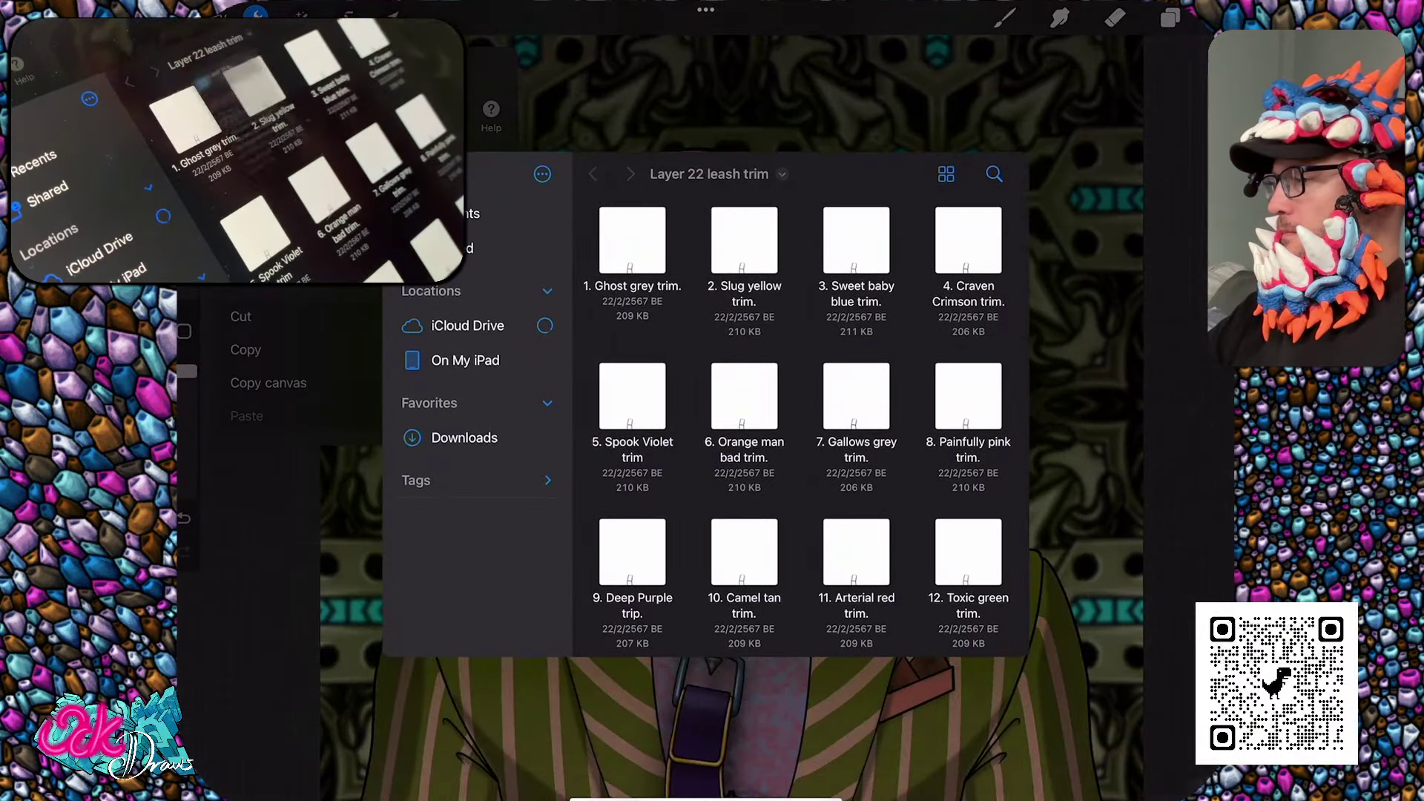
Browse Sub element 5.2's Layer 22 leash trim and Layer 23 leash stitching files, then return to the project root
click(782, 175)
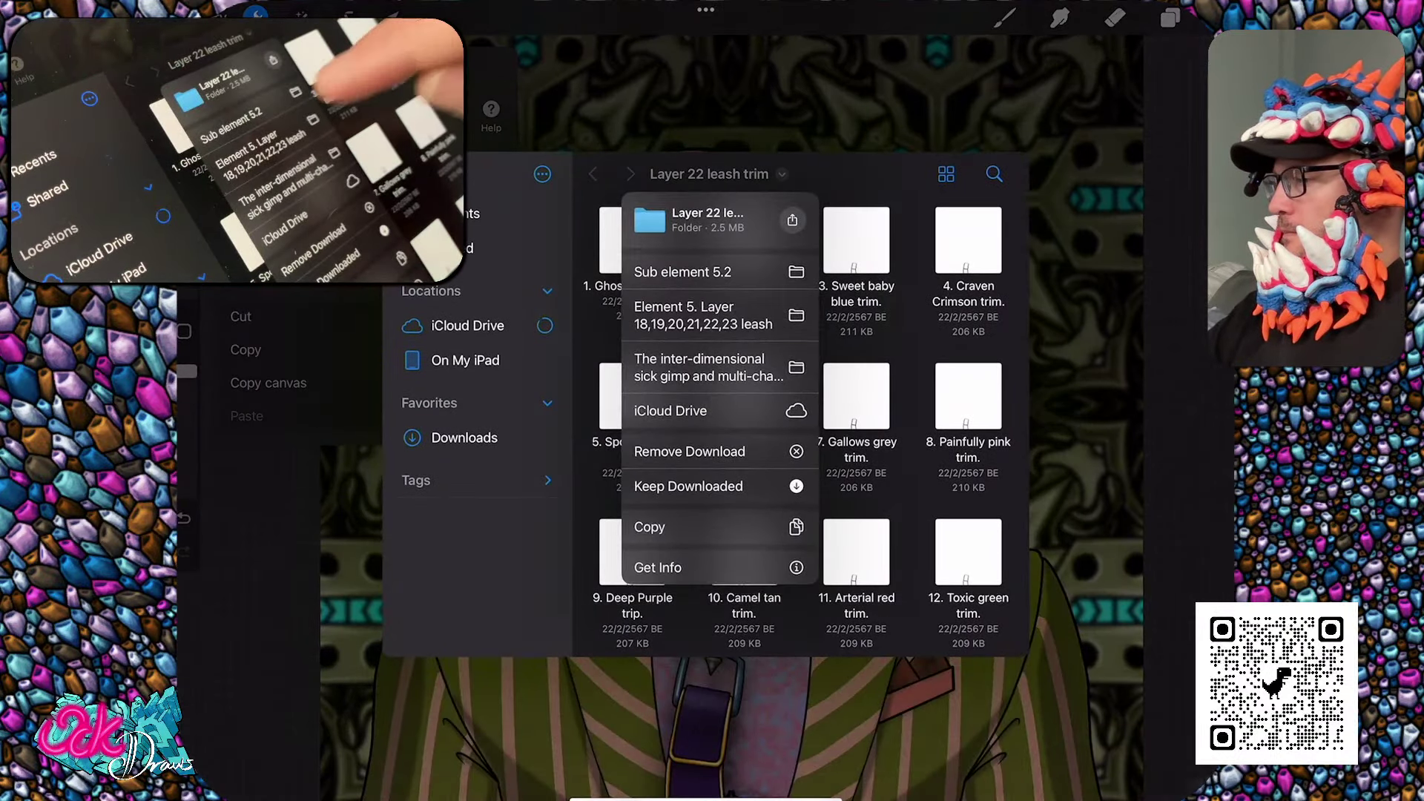
click(735, 317)
click(744, 248)
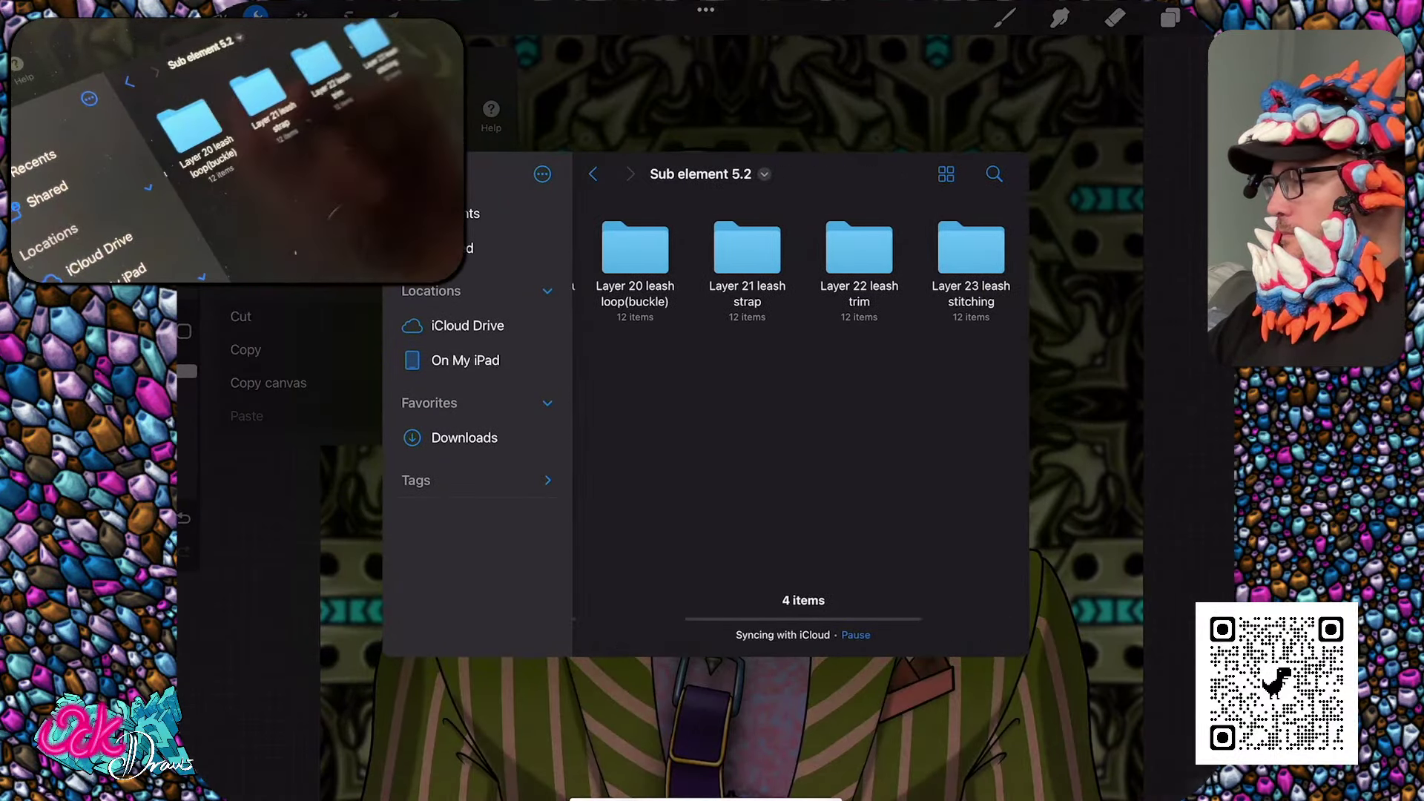
click(855, 245)
click(593, 174)
click(968, 245)
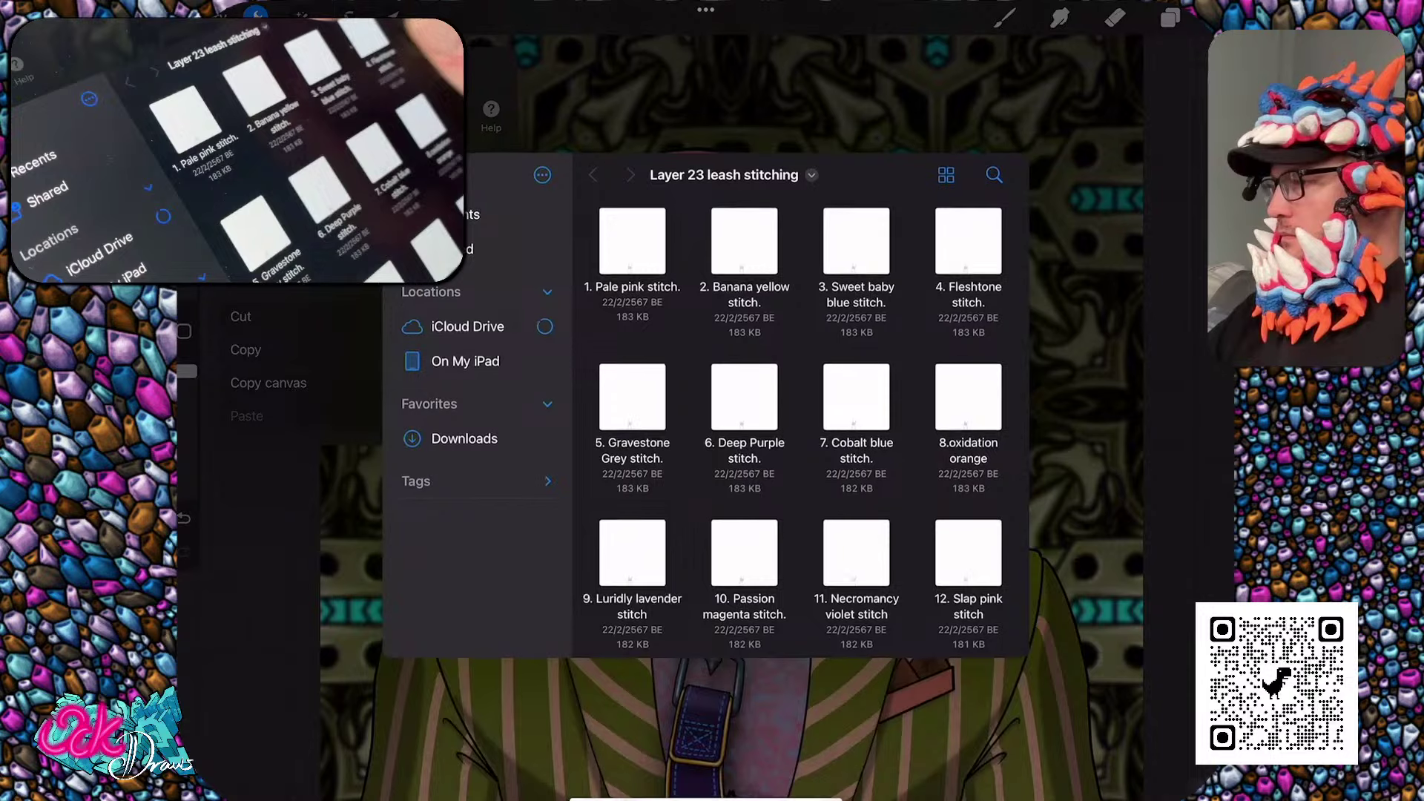
click(724, 174)
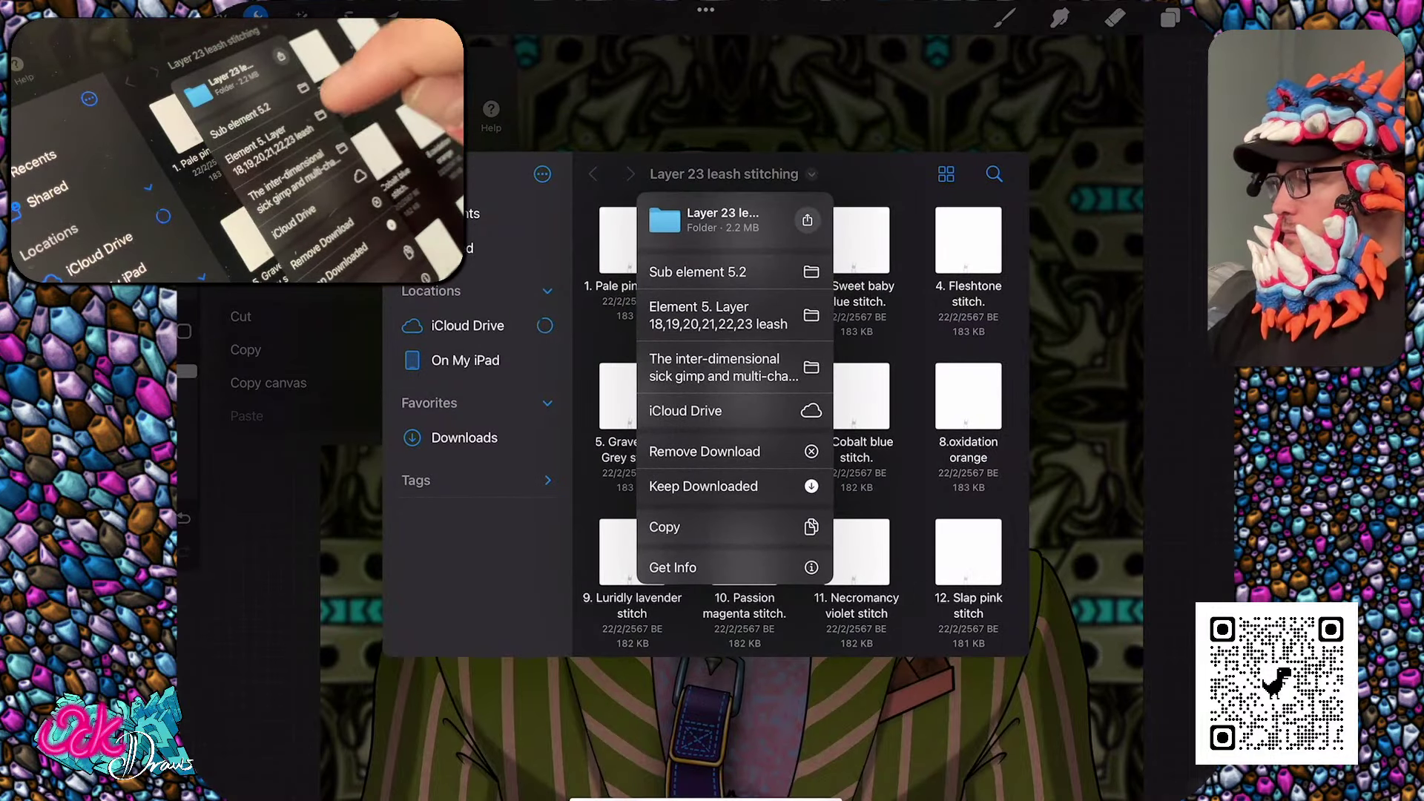
click(723, 367)
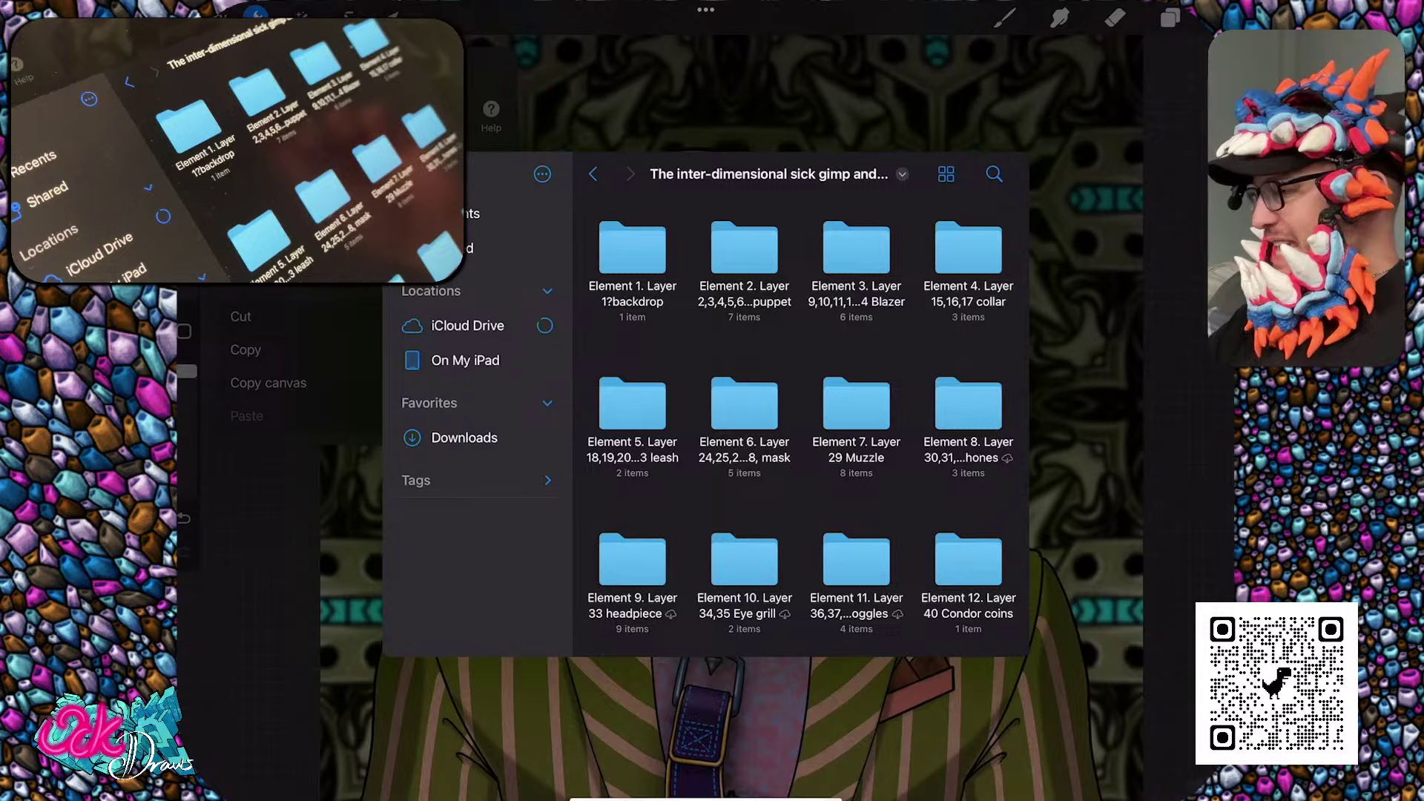
Import a blue mask colour image from the Element 6 mask folder
click(744, 404)
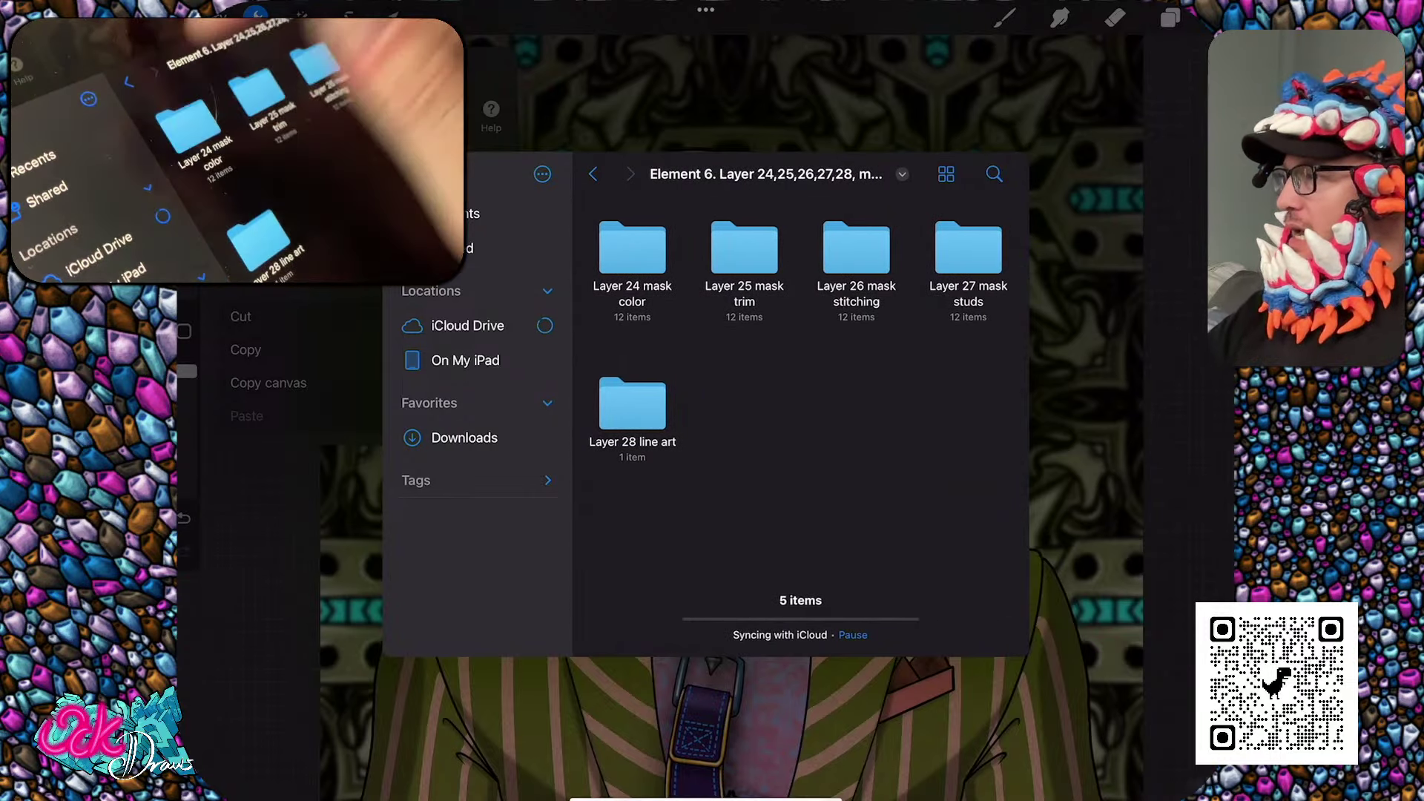
click(635, 245)
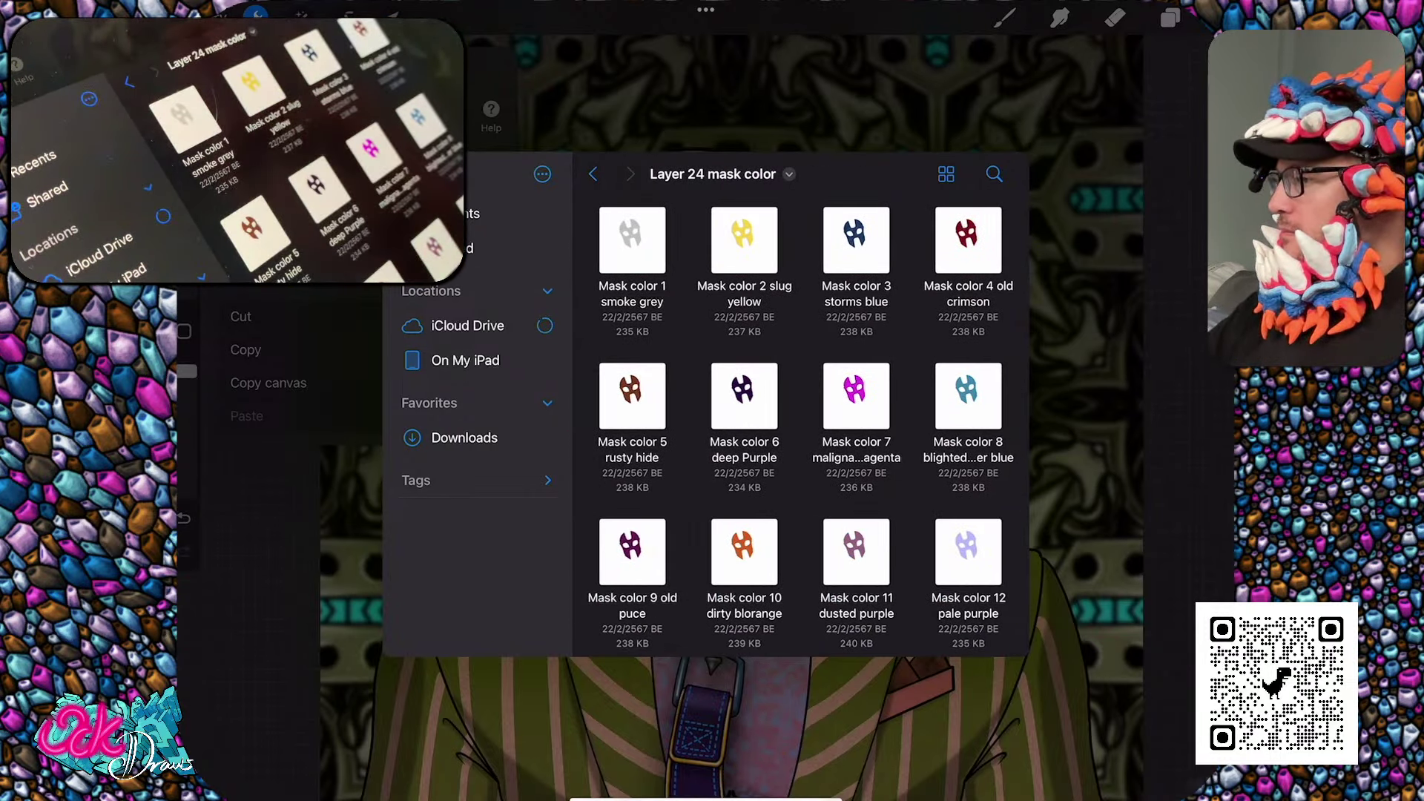
click(856, 240)
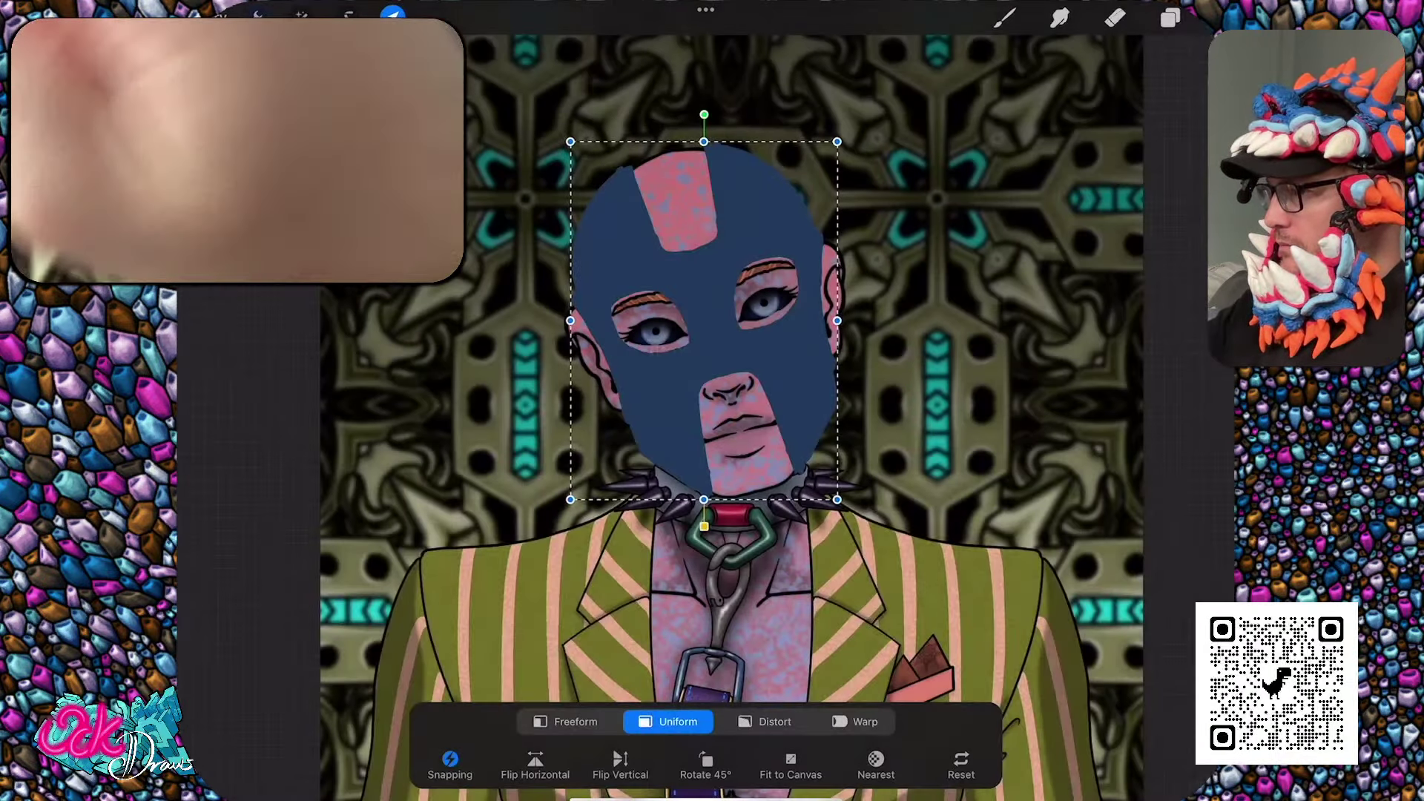
Import a salmon mask trim image from the Element 6 mask trim files
click(256, 14)
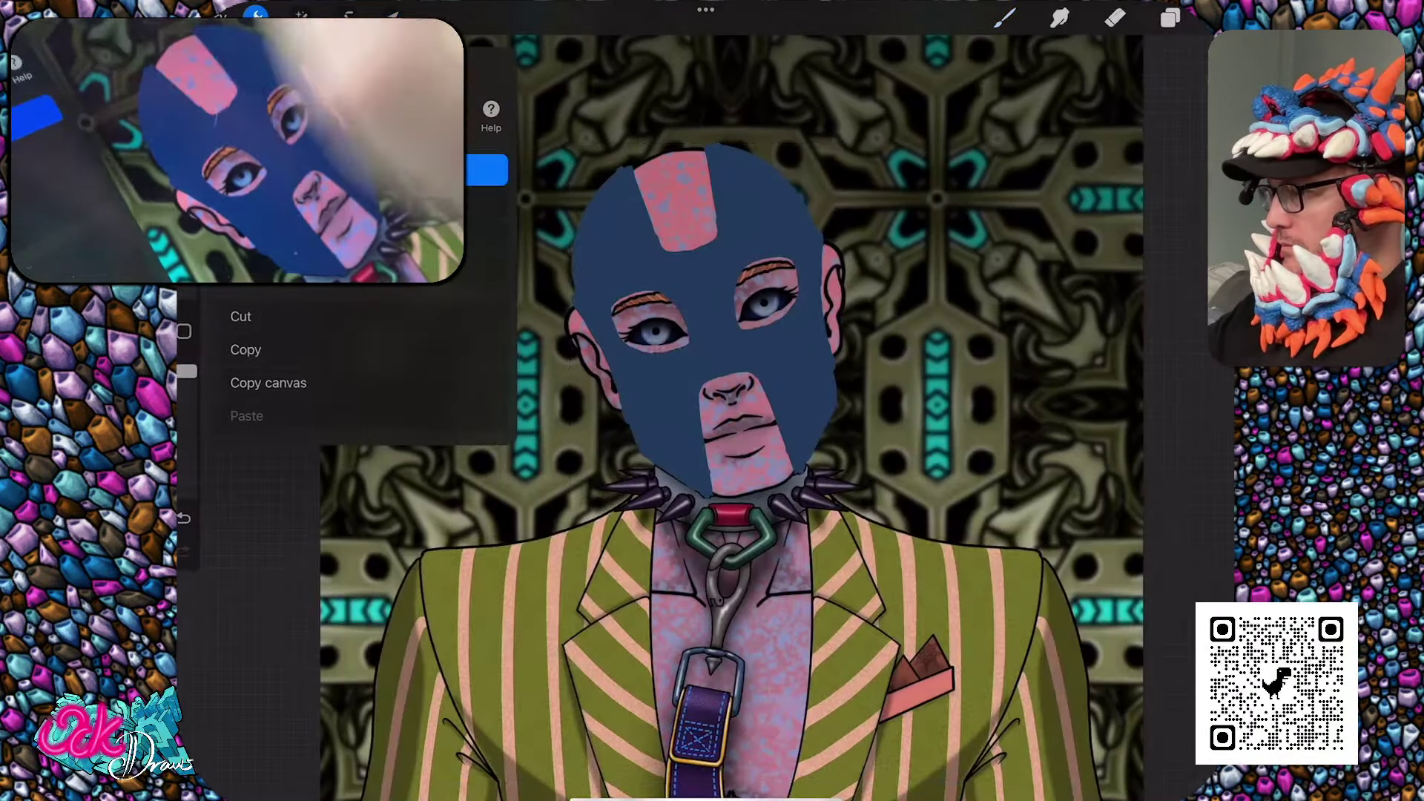
click(267, 185)
click(789, 175)
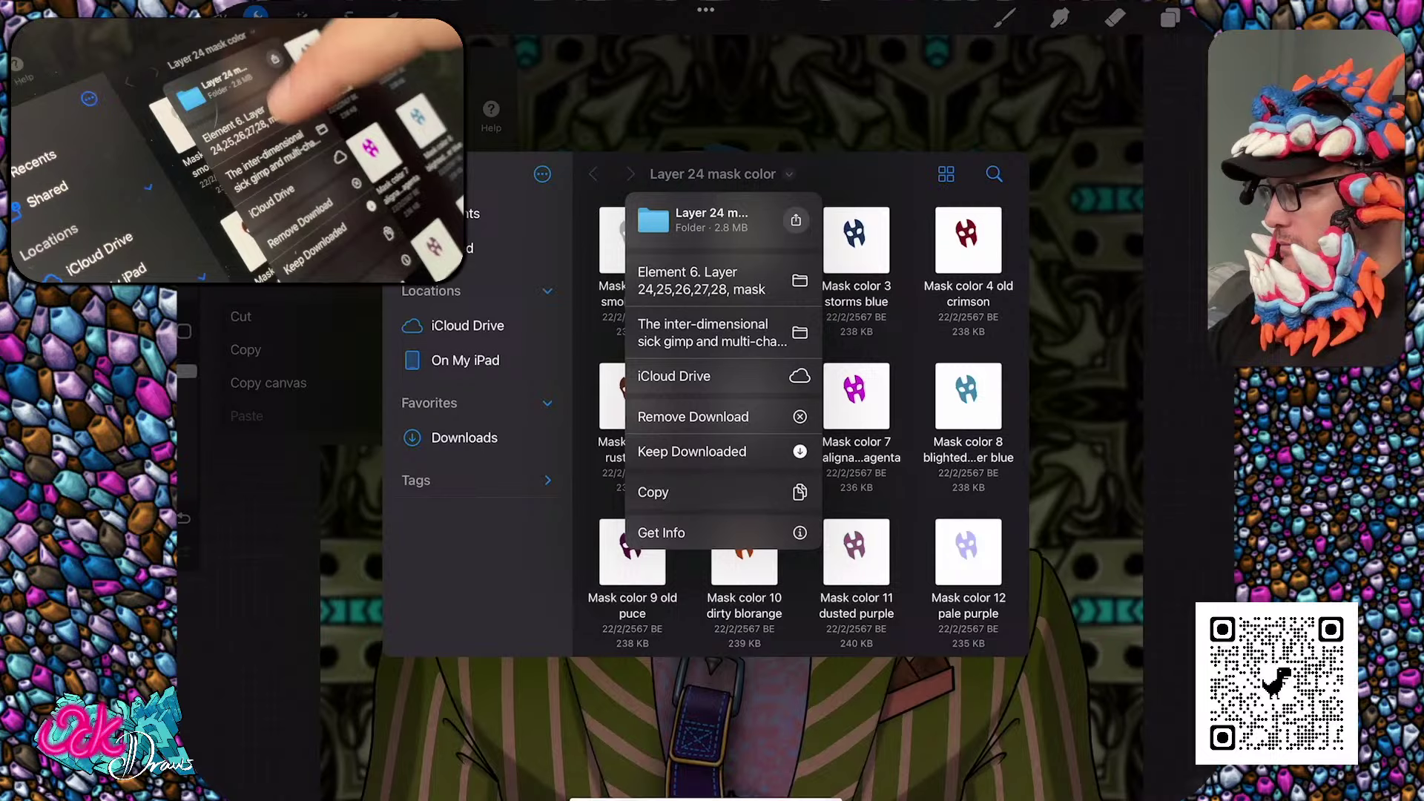
click(682, 278)
click(752, 248)
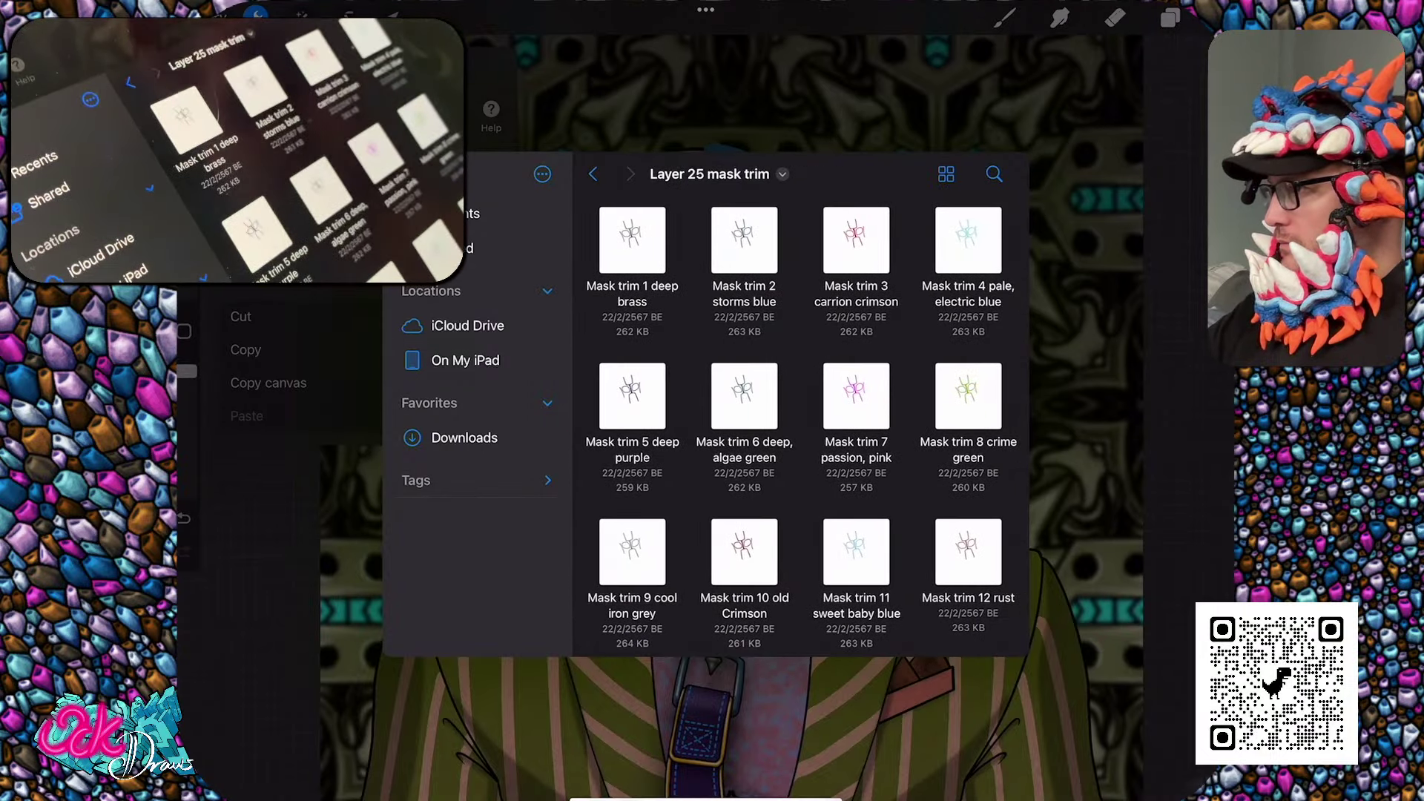
click(744, 240)
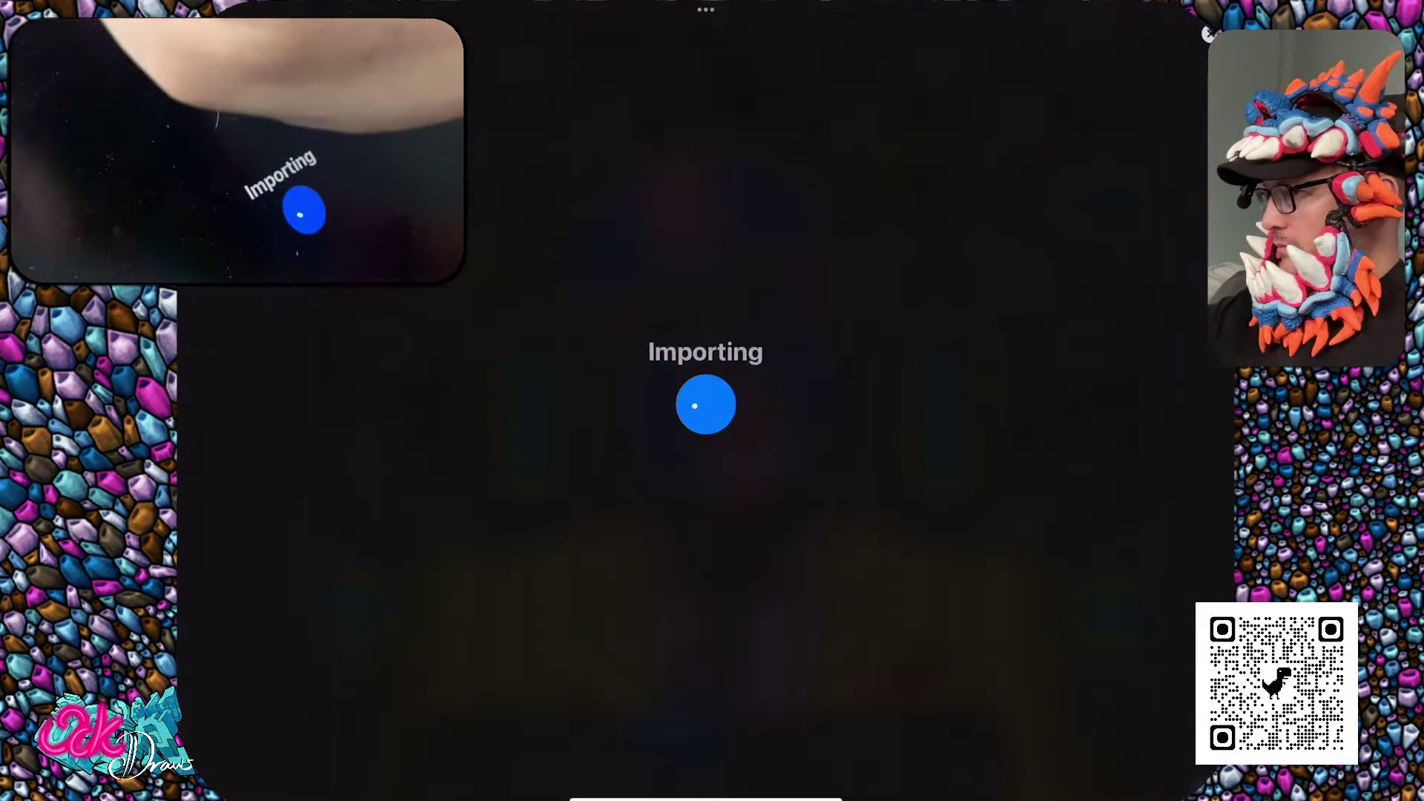
Import a stitching image from the Layer 26 mask stitching folder onto the mask
click(252, 215)
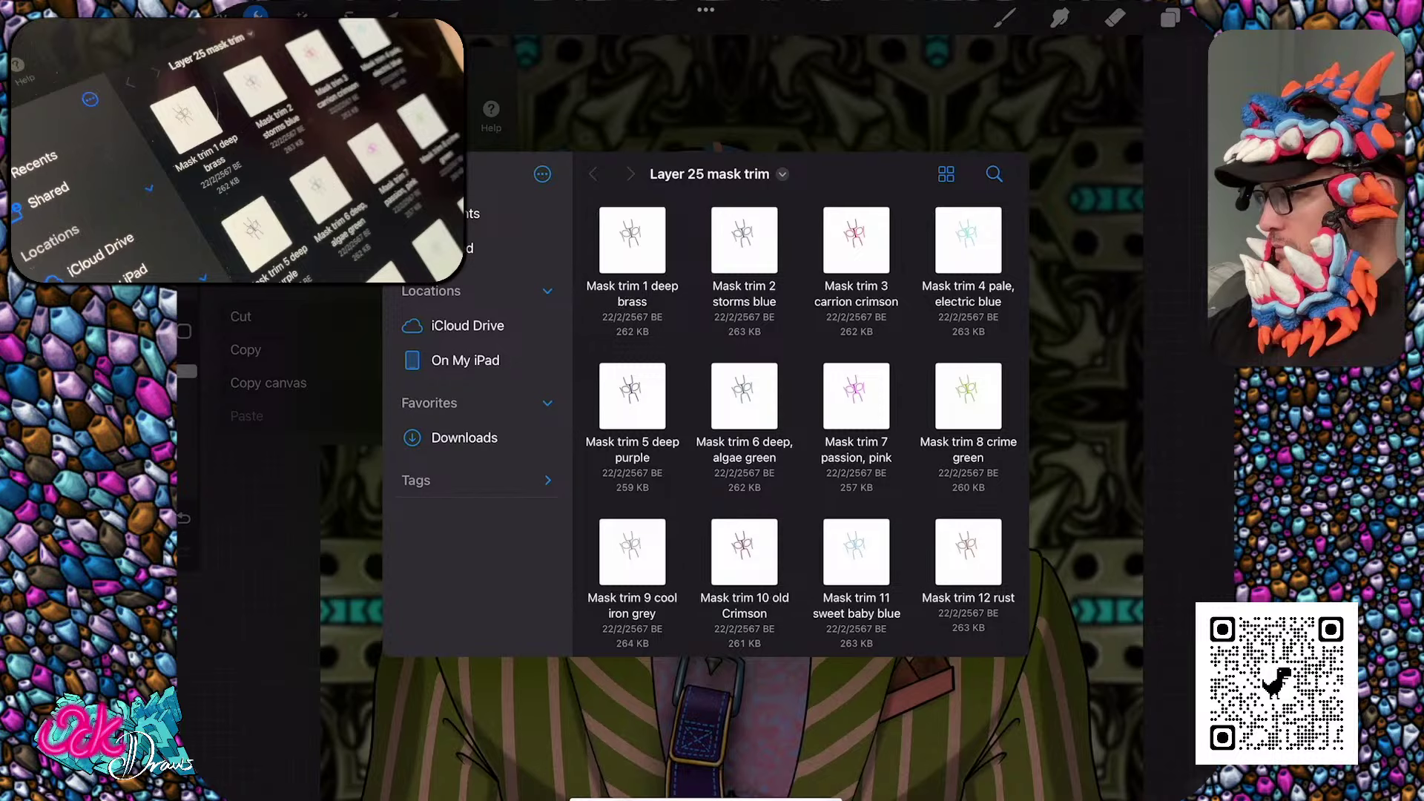
click(783, 174)
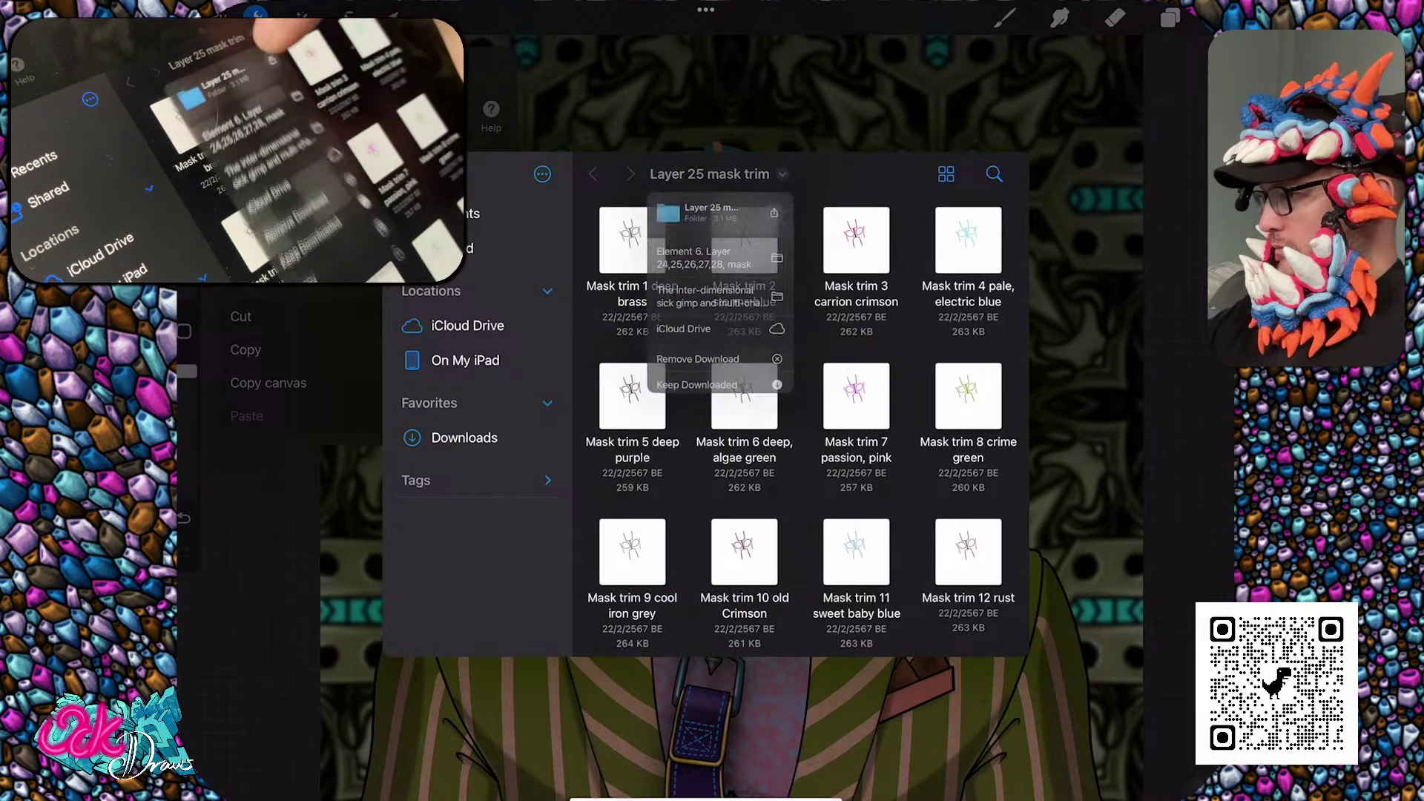
click(668, 276)
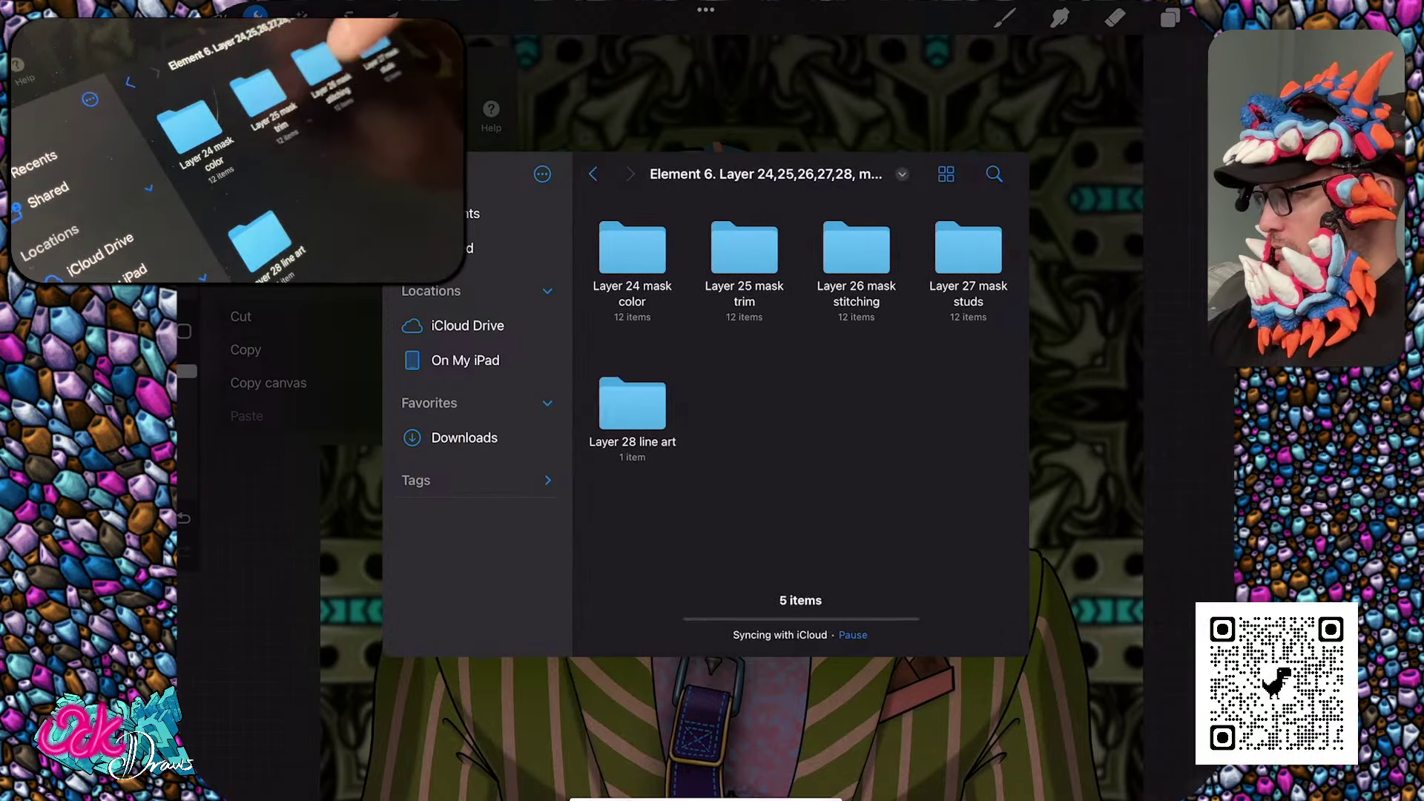
click(857, 252)
click(856, 396)
click(256, 13)
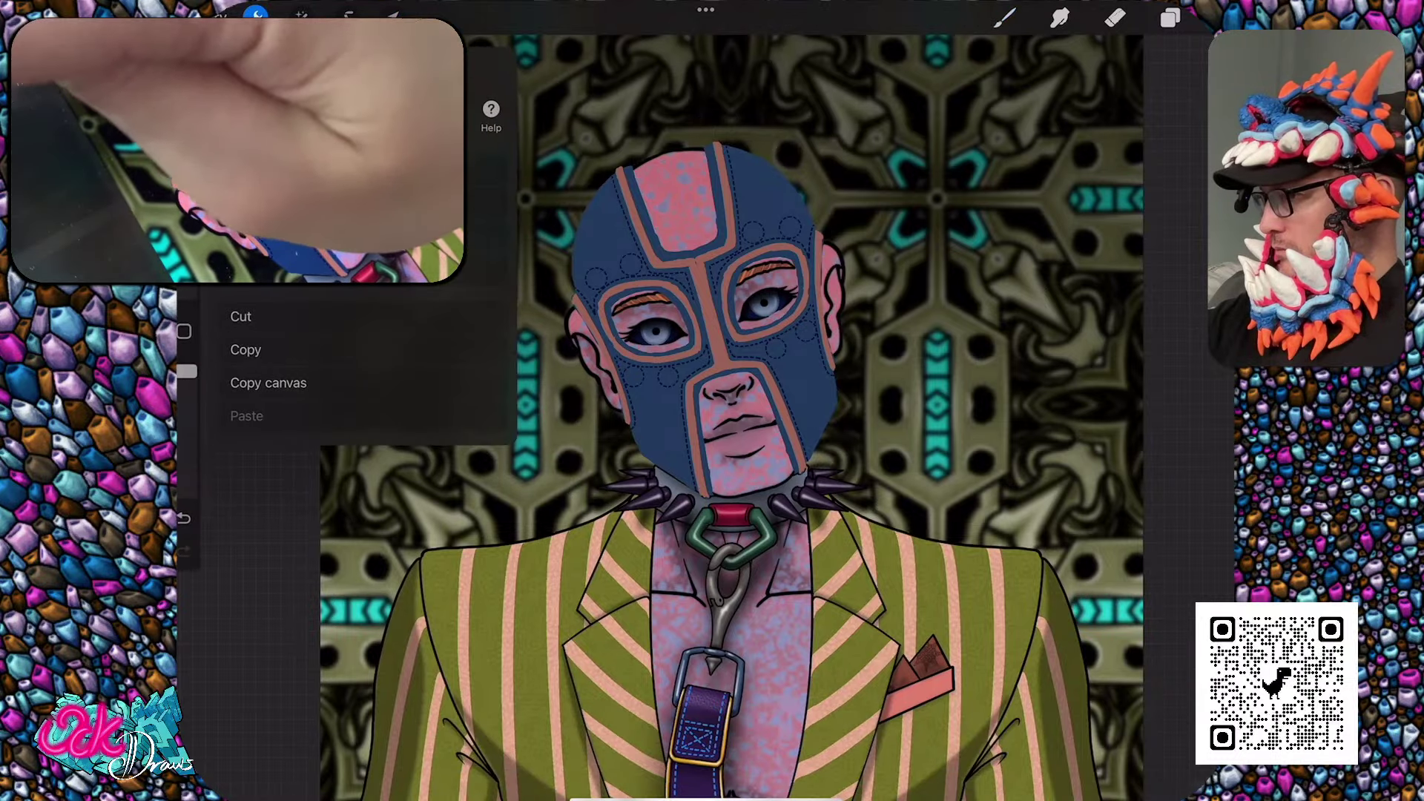
Import the red studs image from the Layer 27 mask studs folder onto the mask
click(267, 183)
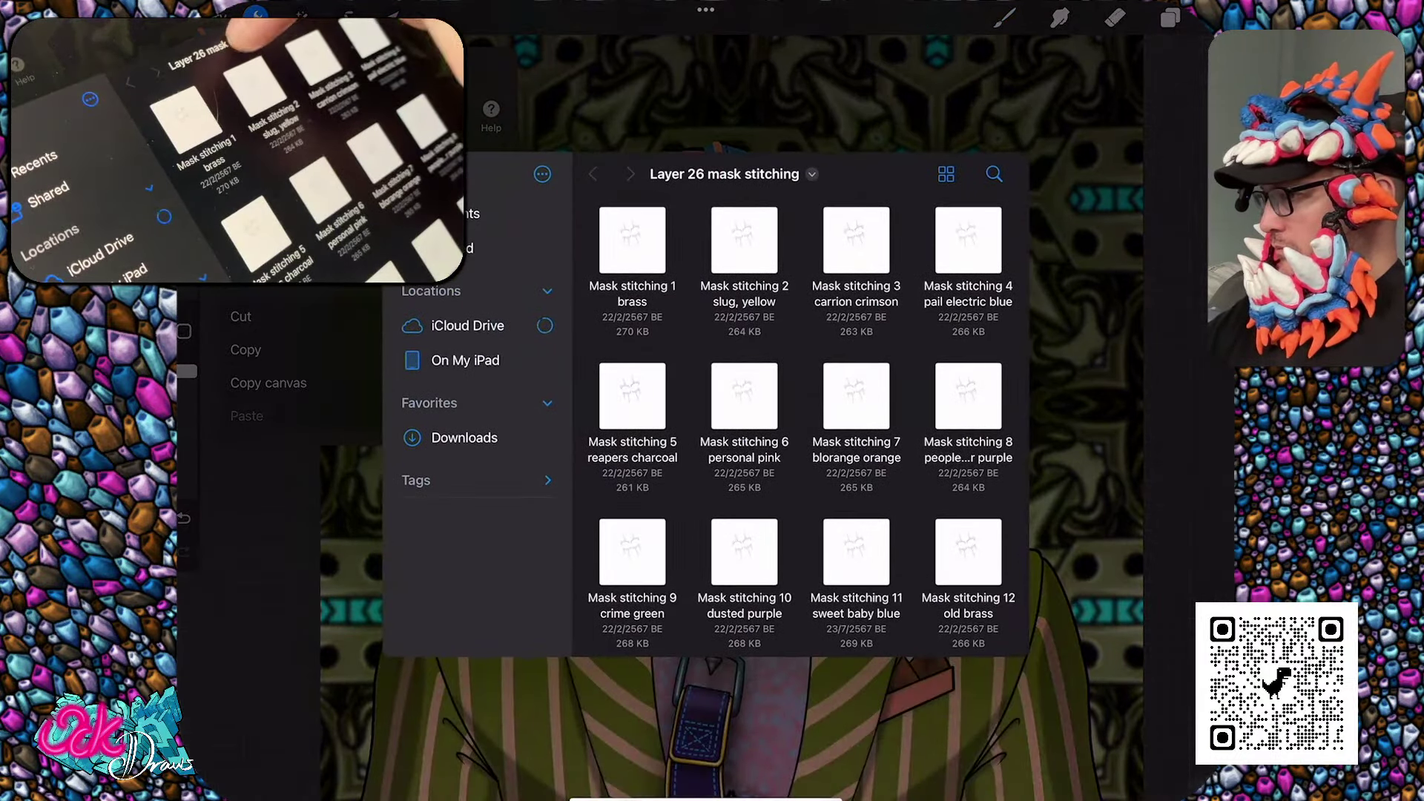
click(724, 173)
click(713, 281)
click(968, 249)
click(632, 249)
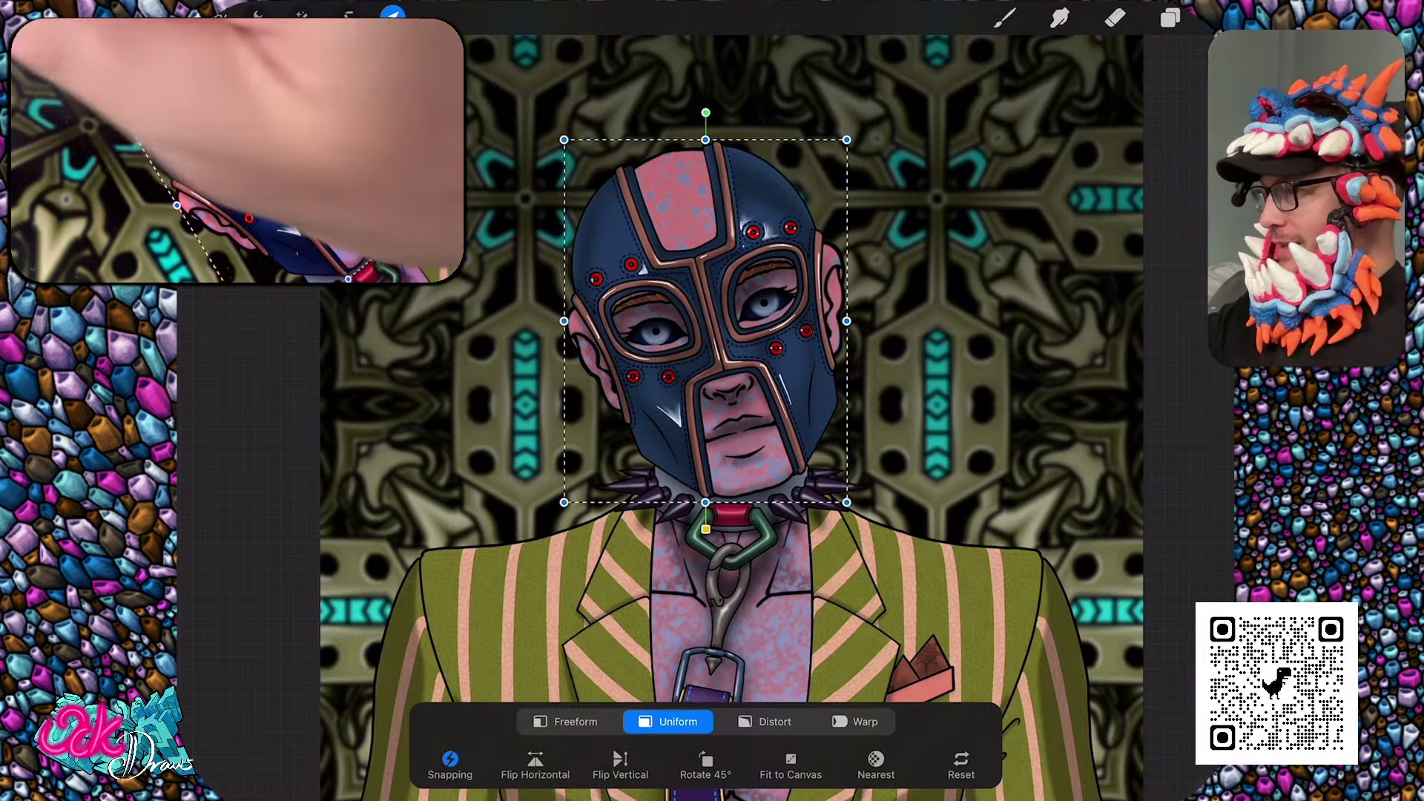
click(256, 13)
Import a fanged muzzle image from Element 7's Layer 29.E Oni Smile set
click(245, 215)
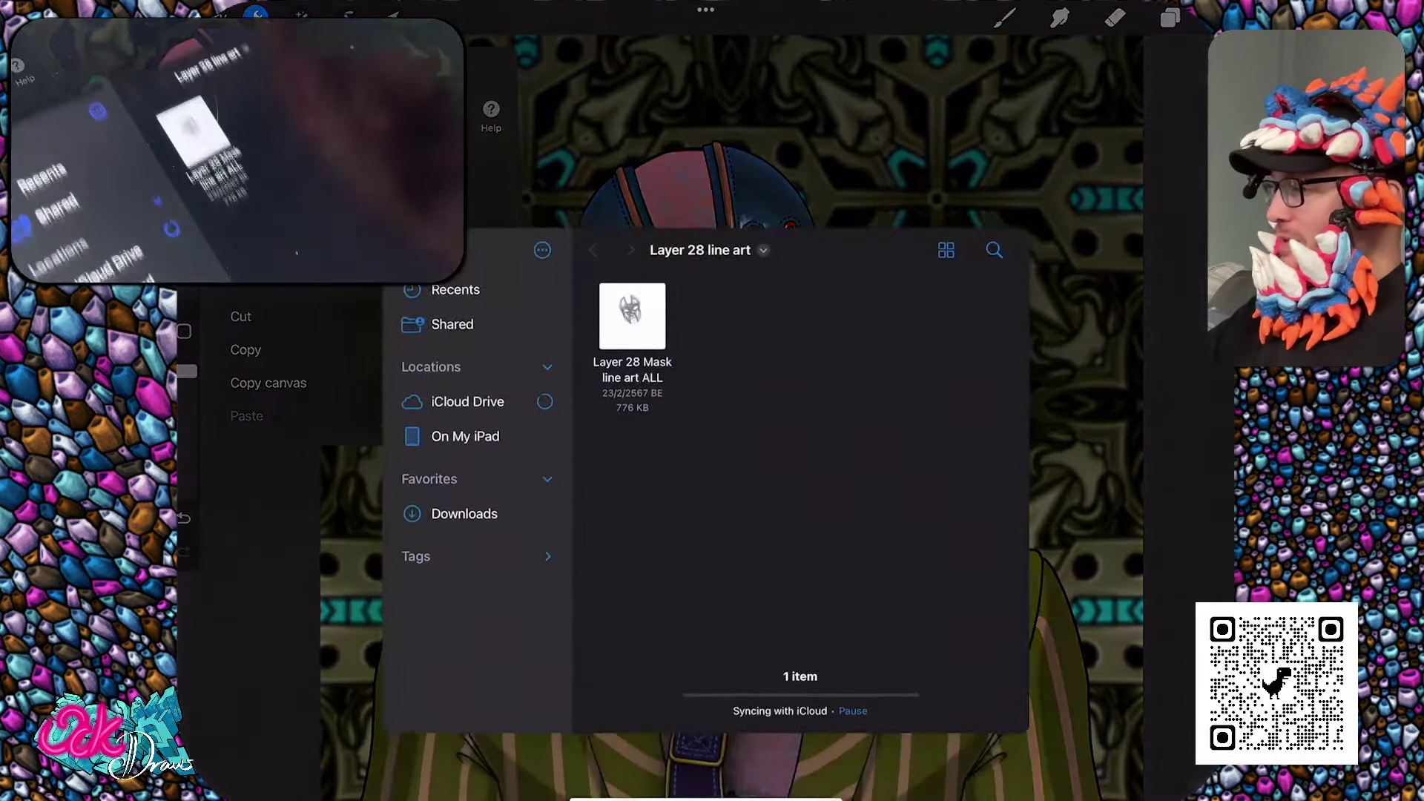
click(626, 312)
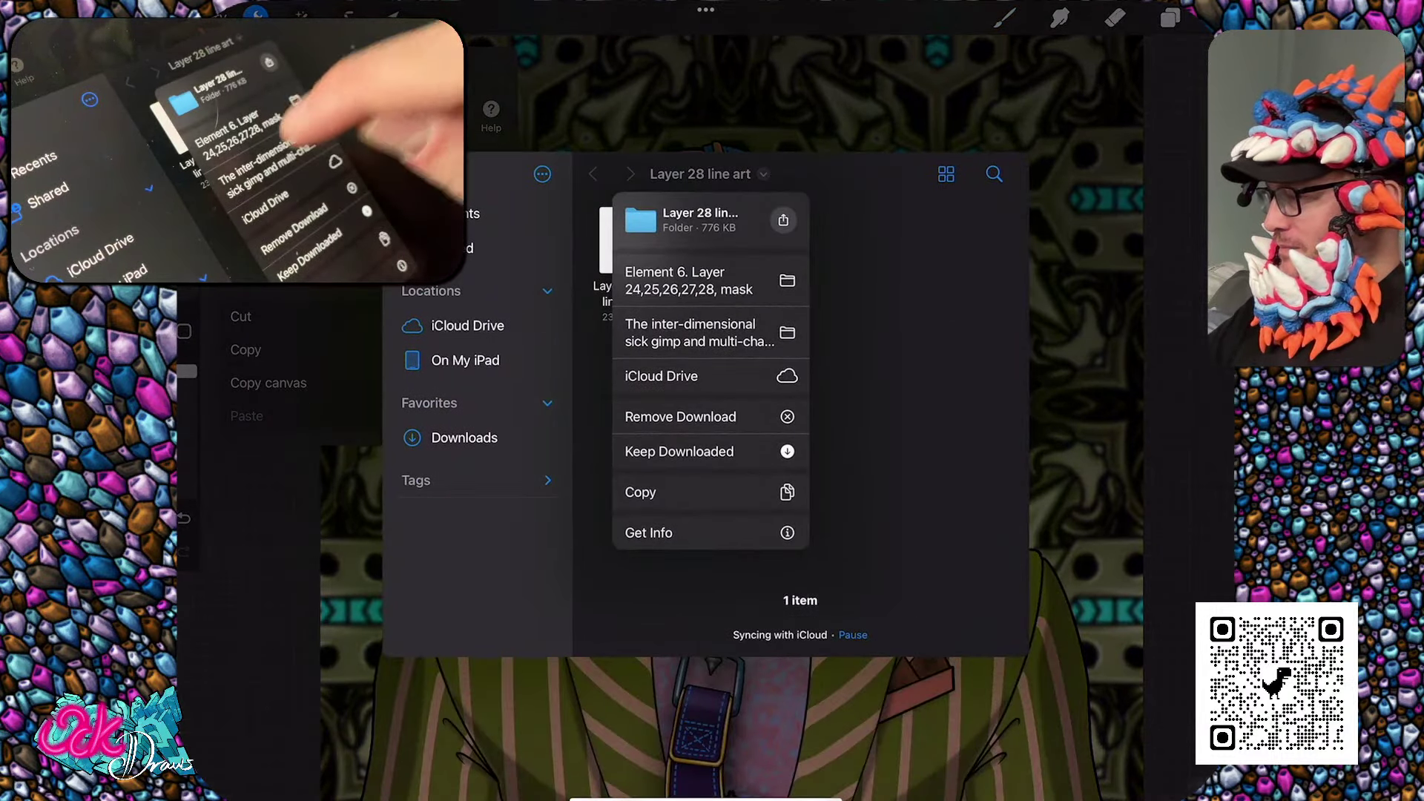
click(699, 332)
click(856, 405)
click(633, 405)
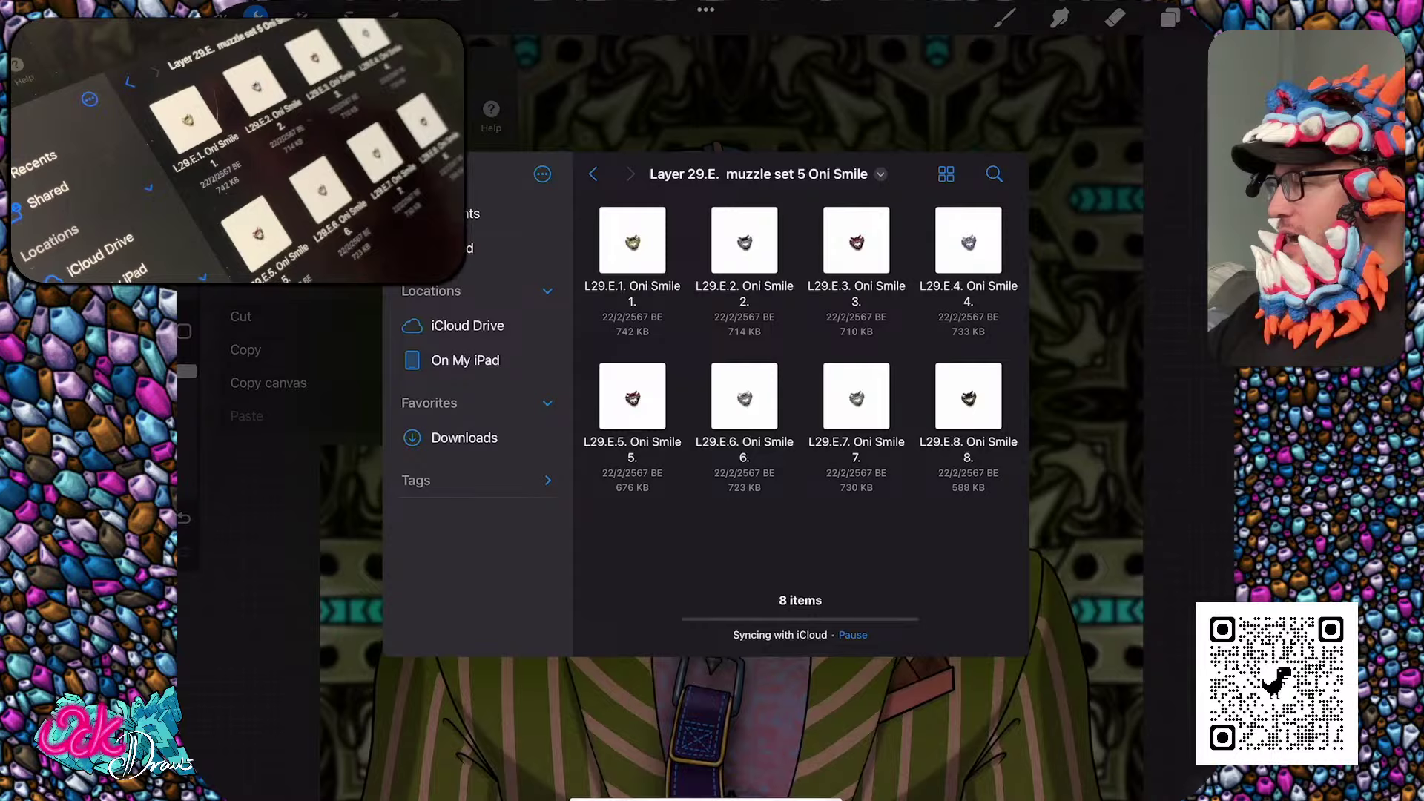
click(626, 236)
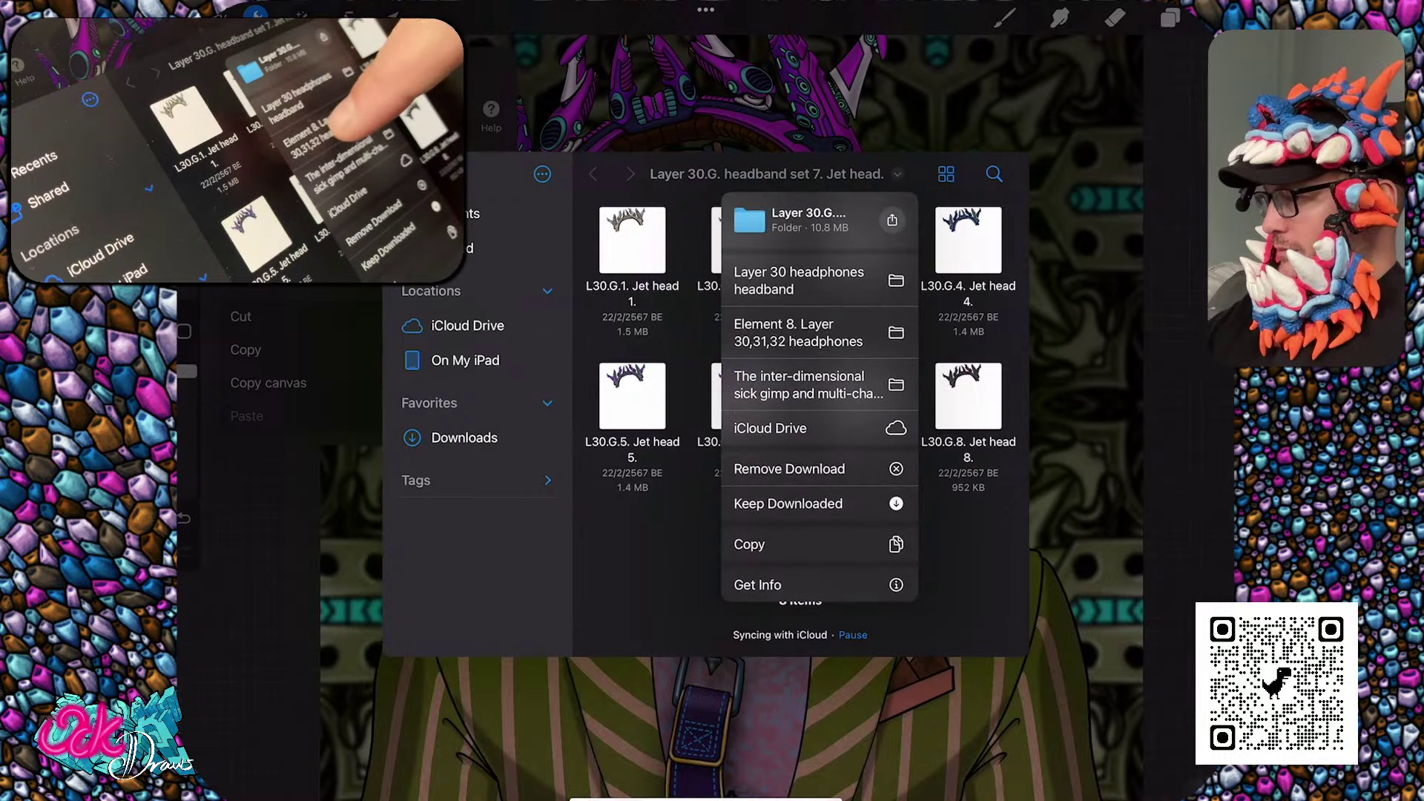
Import and place a golden Valkyrie wing speaker from the Element 8 left speaker folder
click(795, 327)
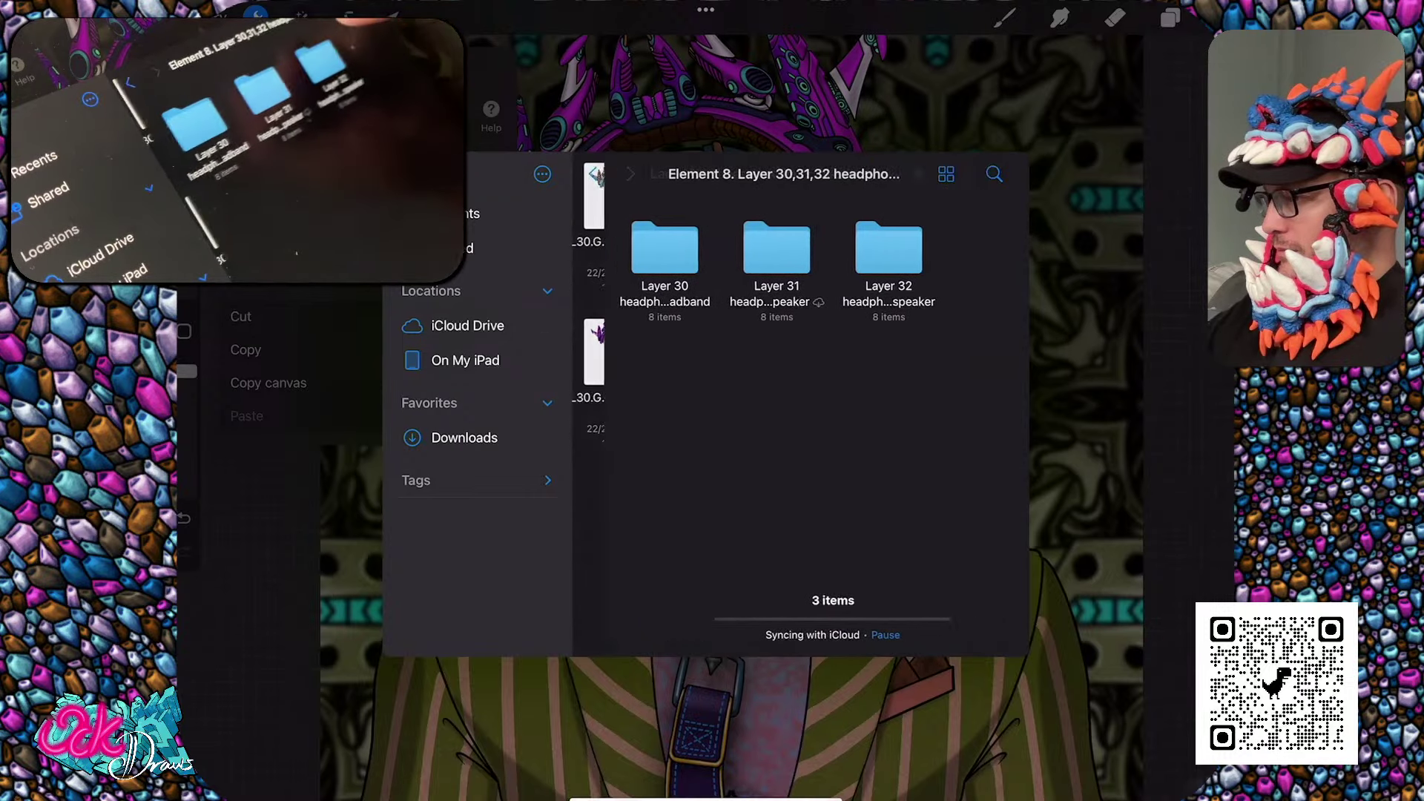
click(745, 249)
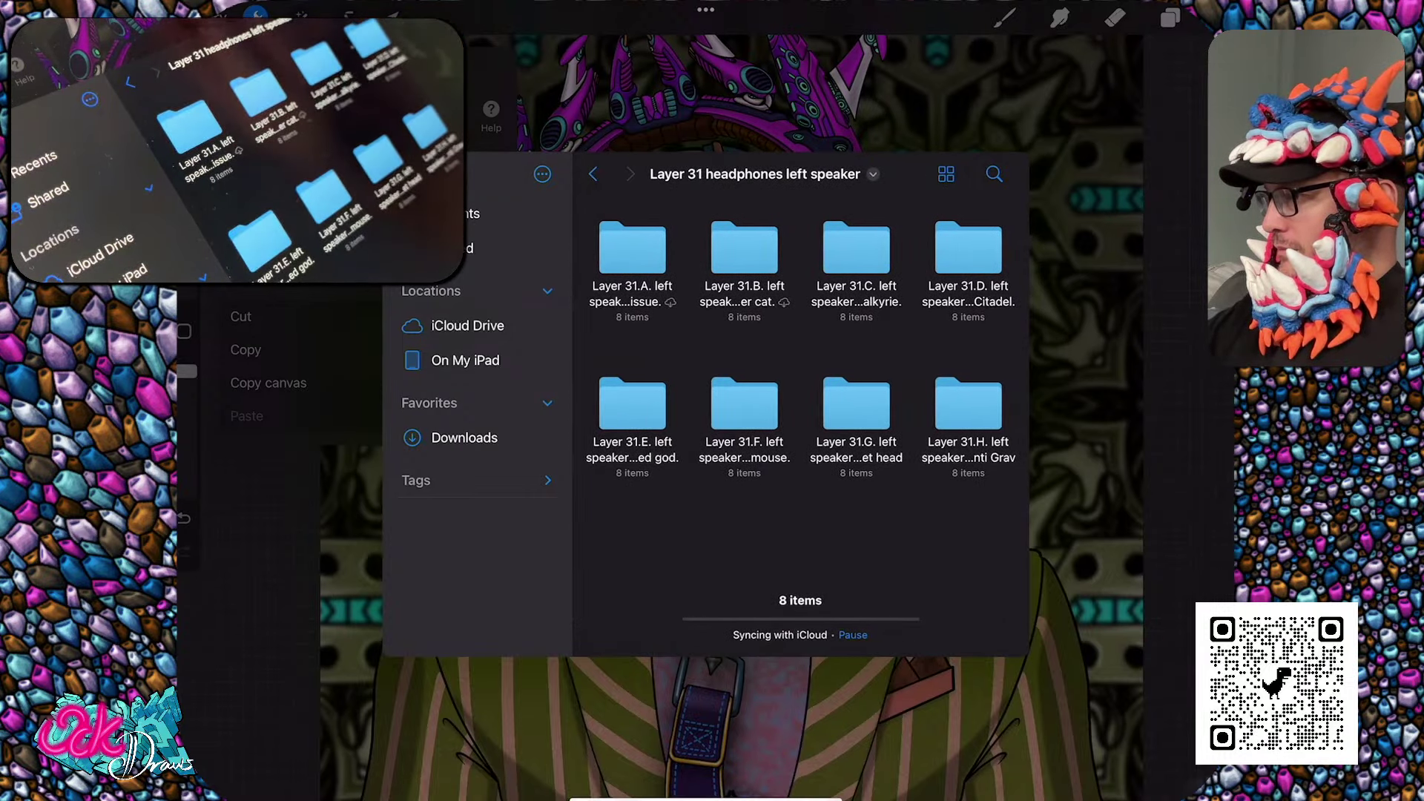
click(856, 248)
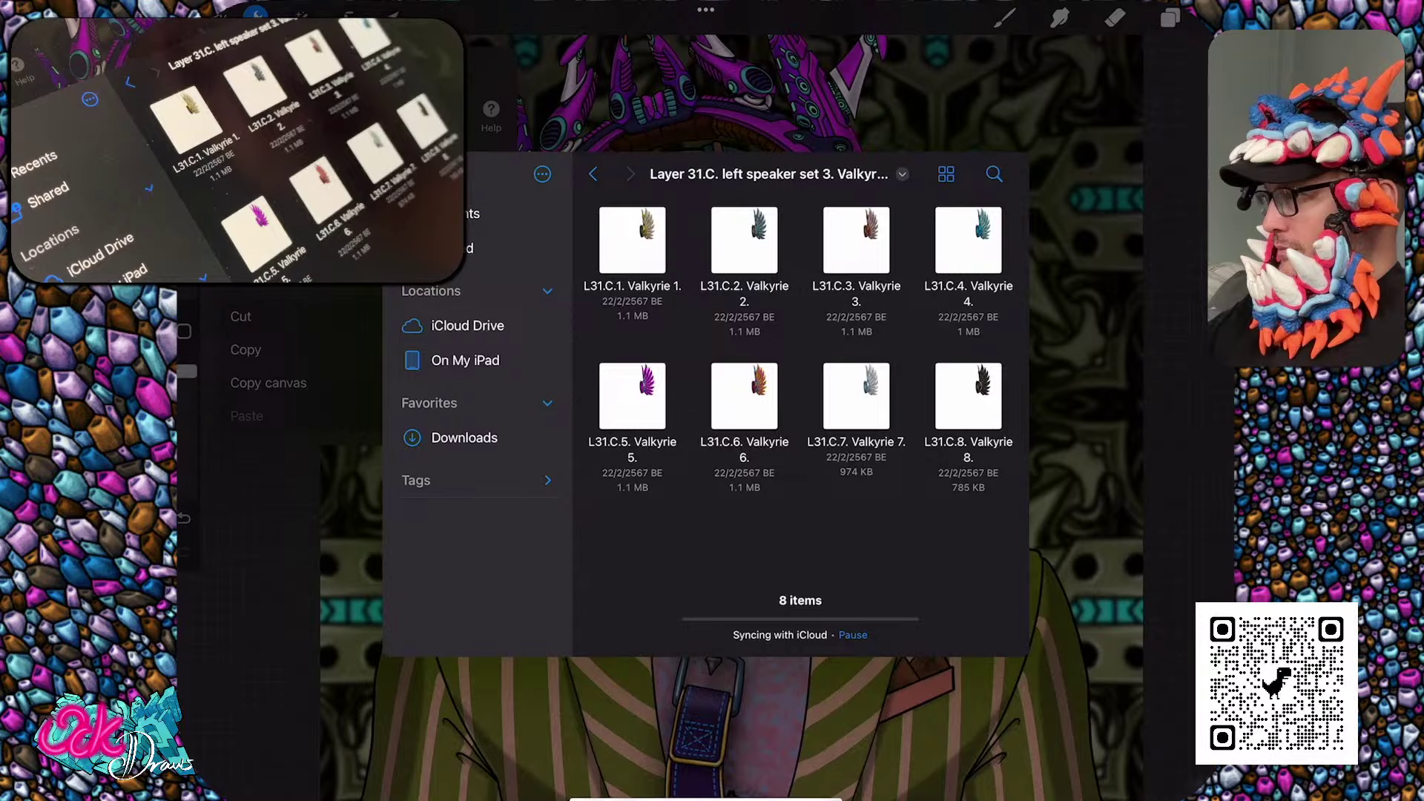
click(744, 395)
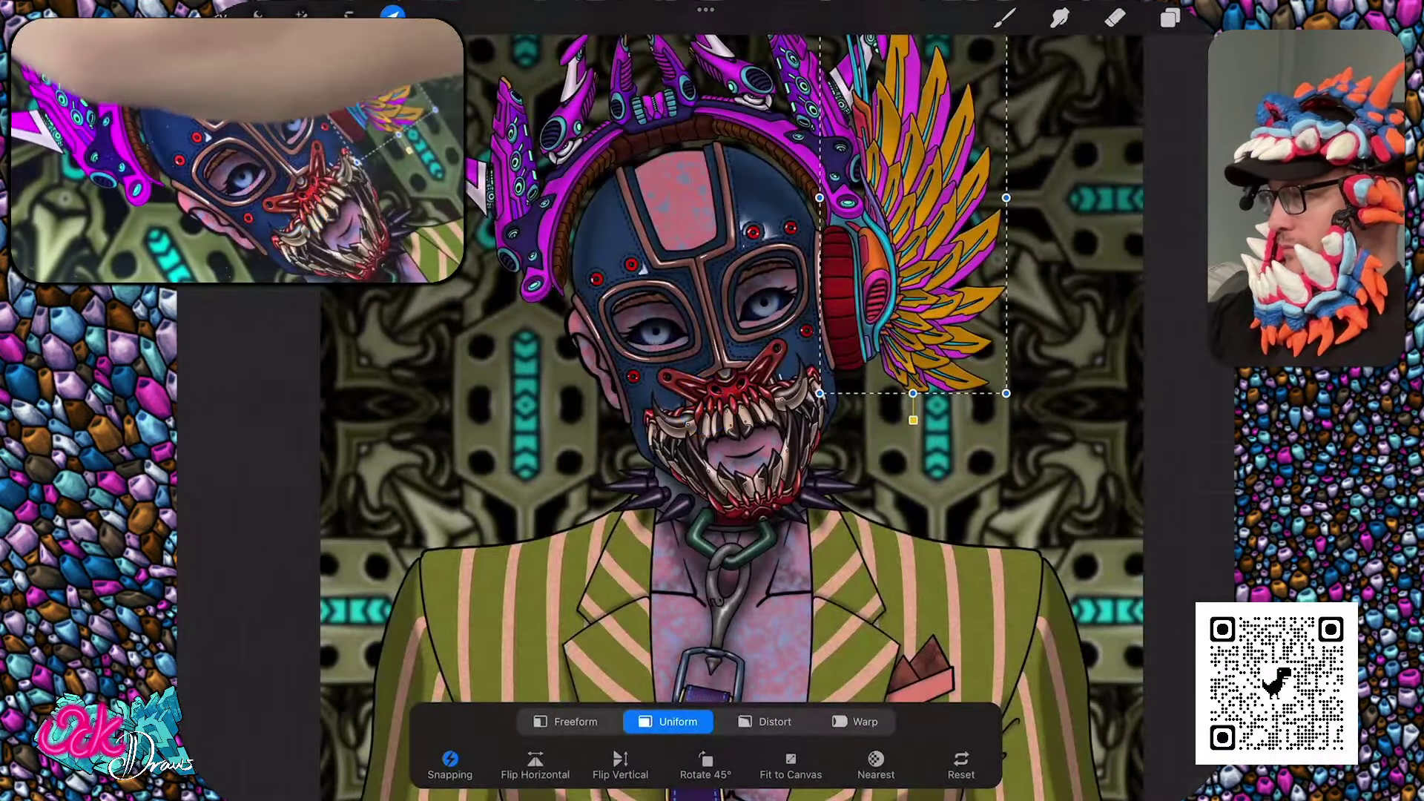
click(1005, 17)
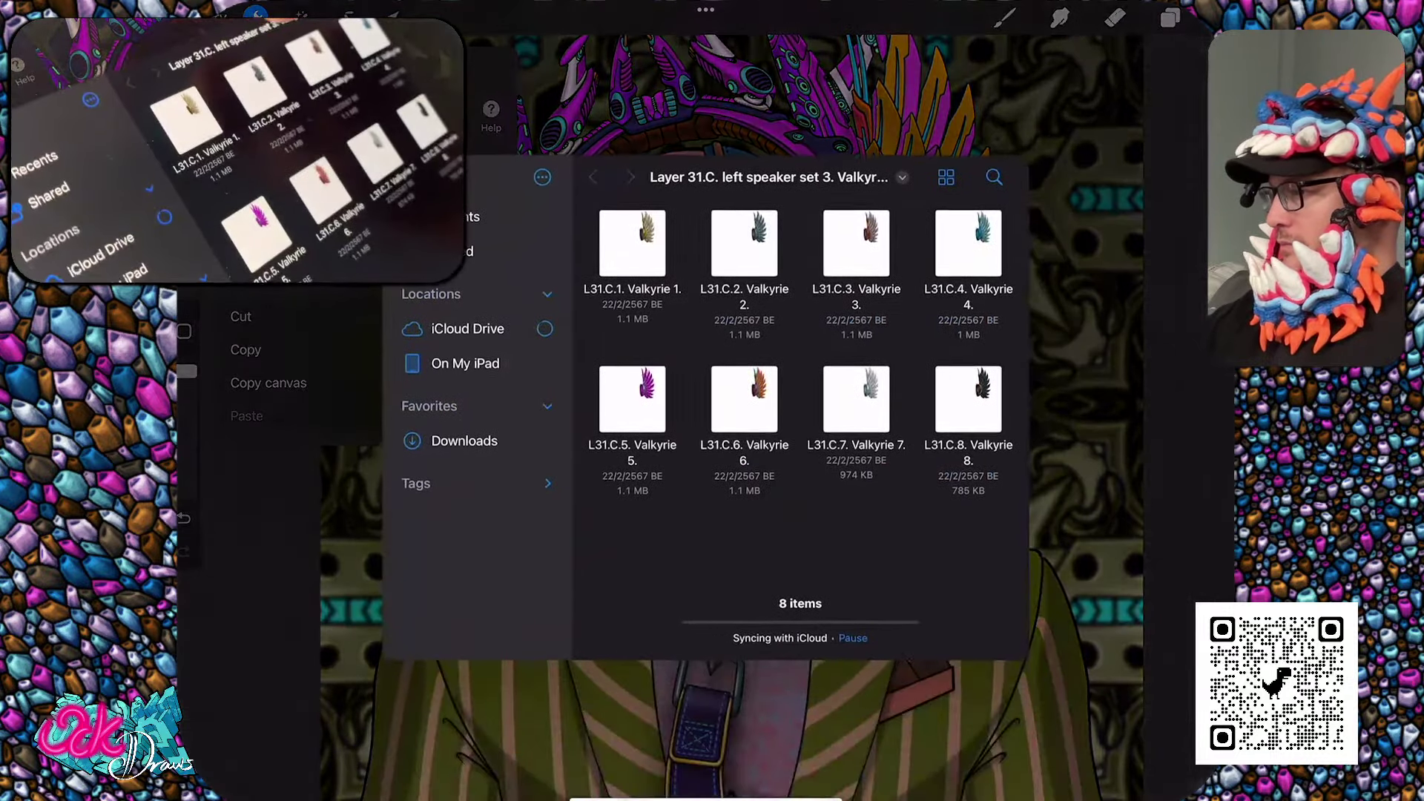
Import a blue Citadel speaker from the Element 8 right speaker folder
click(267, 216)
click(902, 173)
click(816, 337)
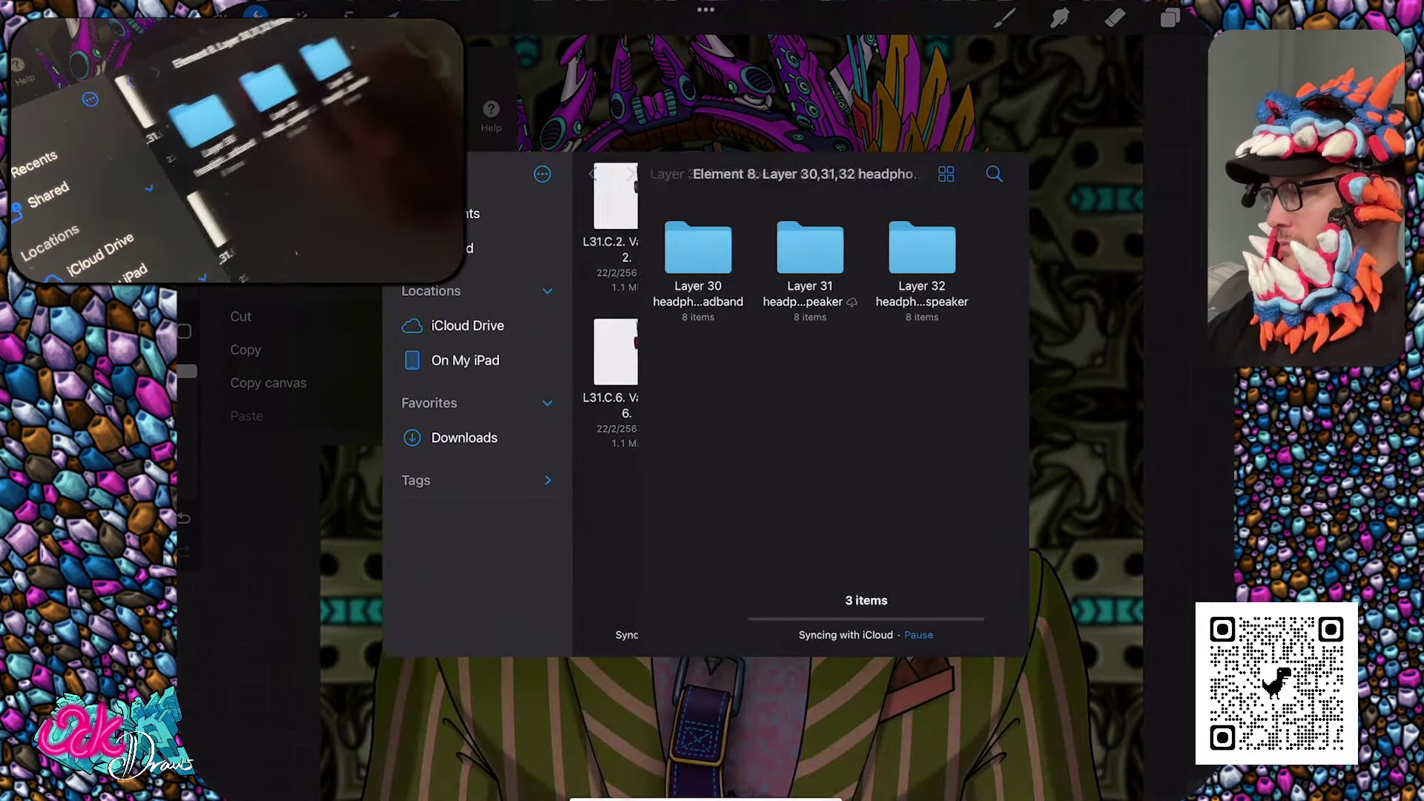
click(857, 249)
click(969, 249)
click(647, 461)
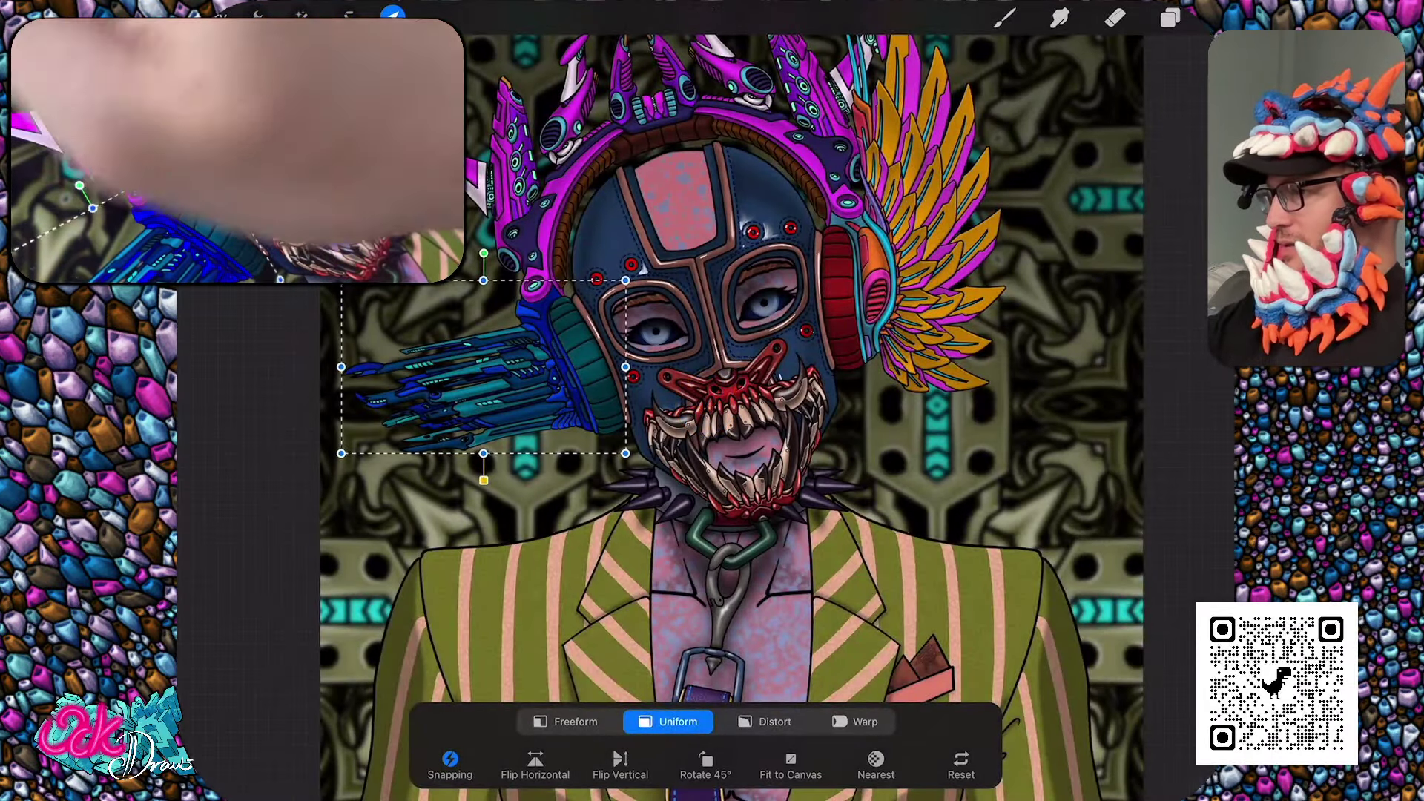
click(256, 13)
click(252, 183)
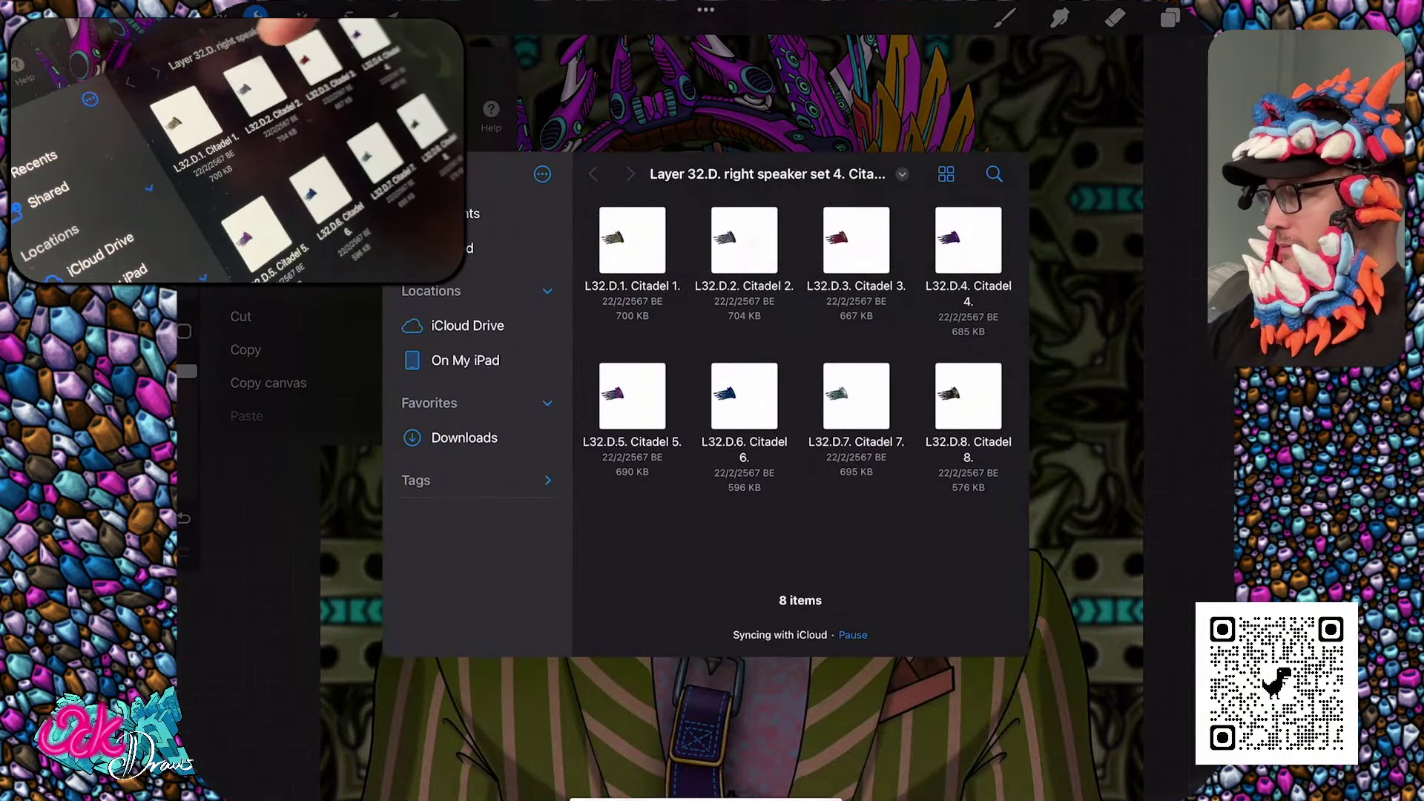
Navigate from the Citadel set back up to the project folder of all elements
click(768, 174)
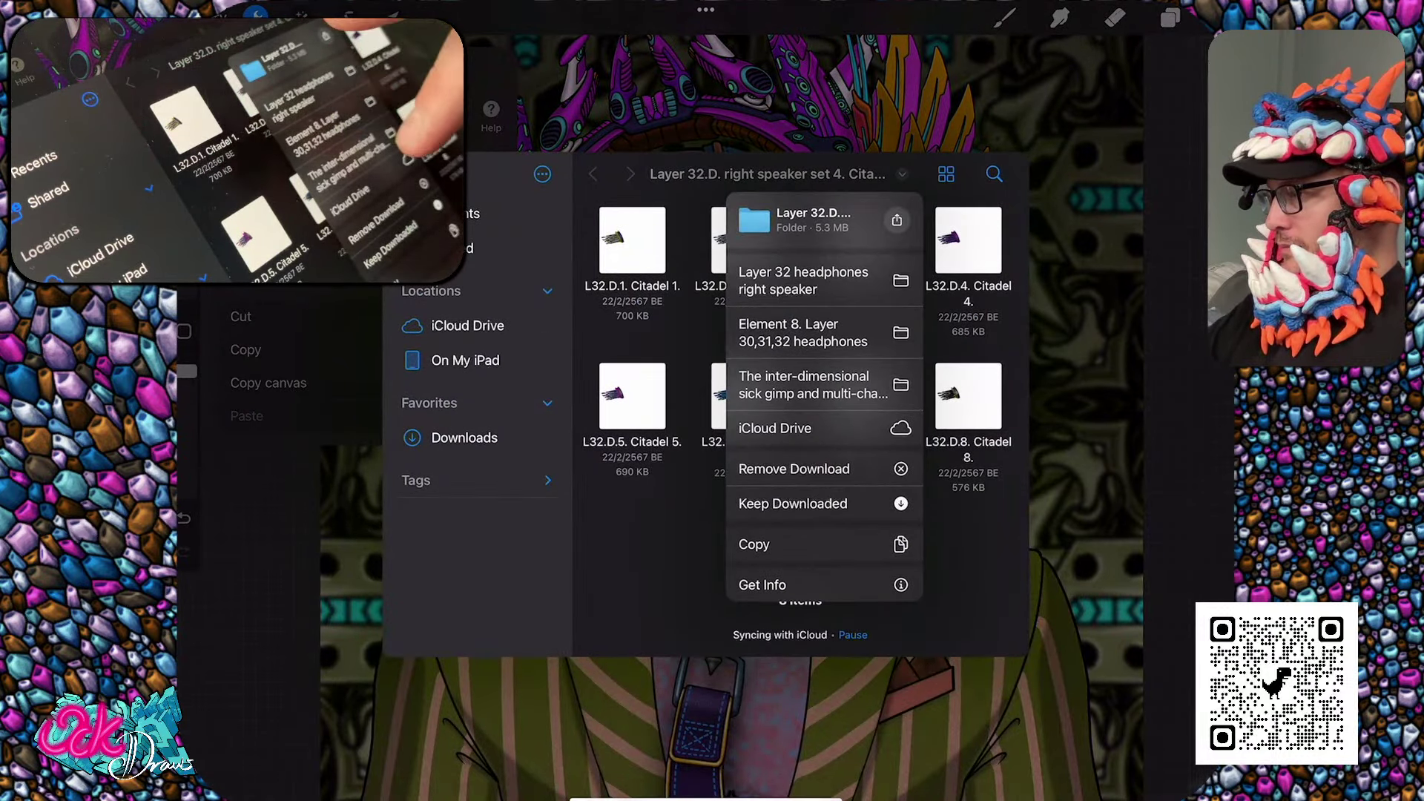
click(813, 384)
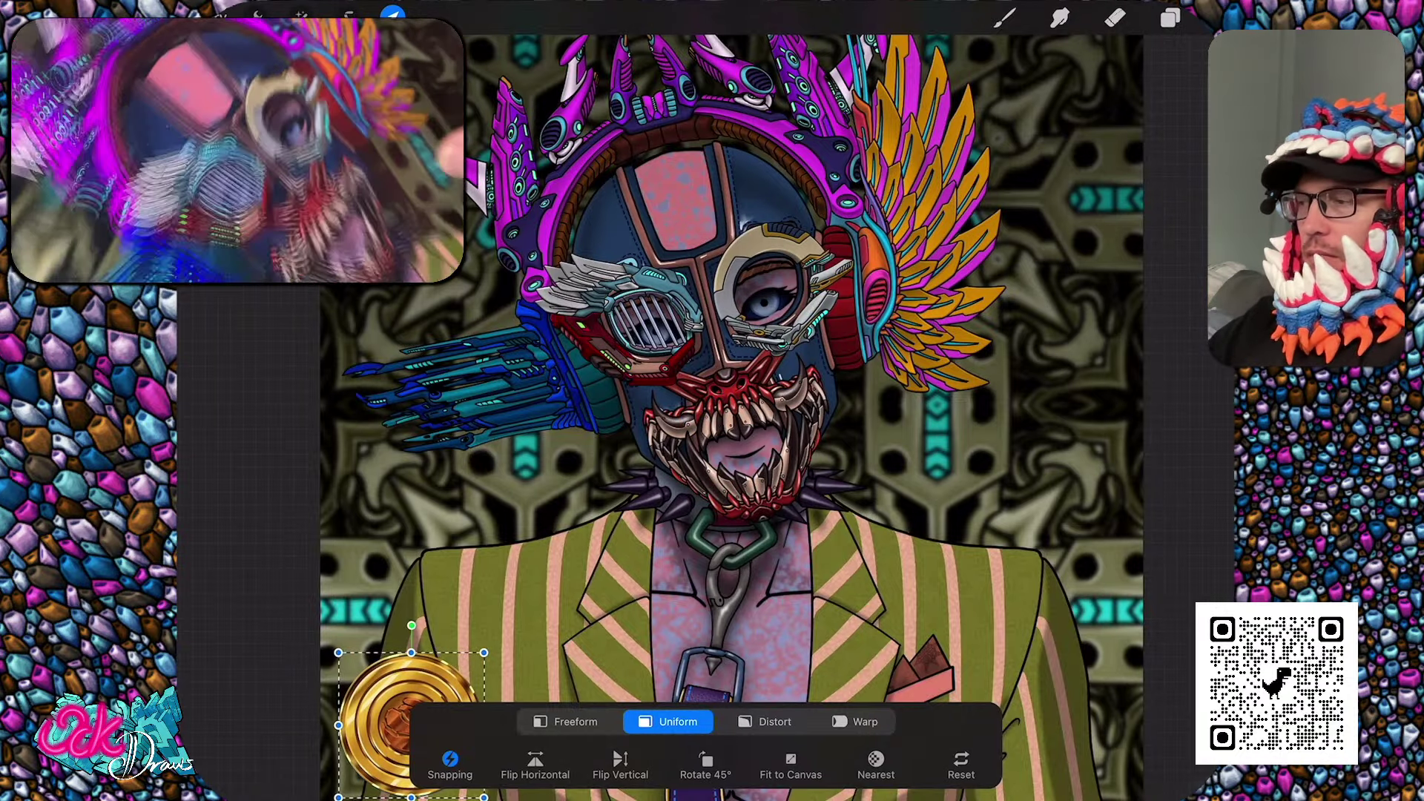
Commit the gold coin at the lower left and zoom the canvas to inspect the finished portrait
scroll(712, 370, up, 5)
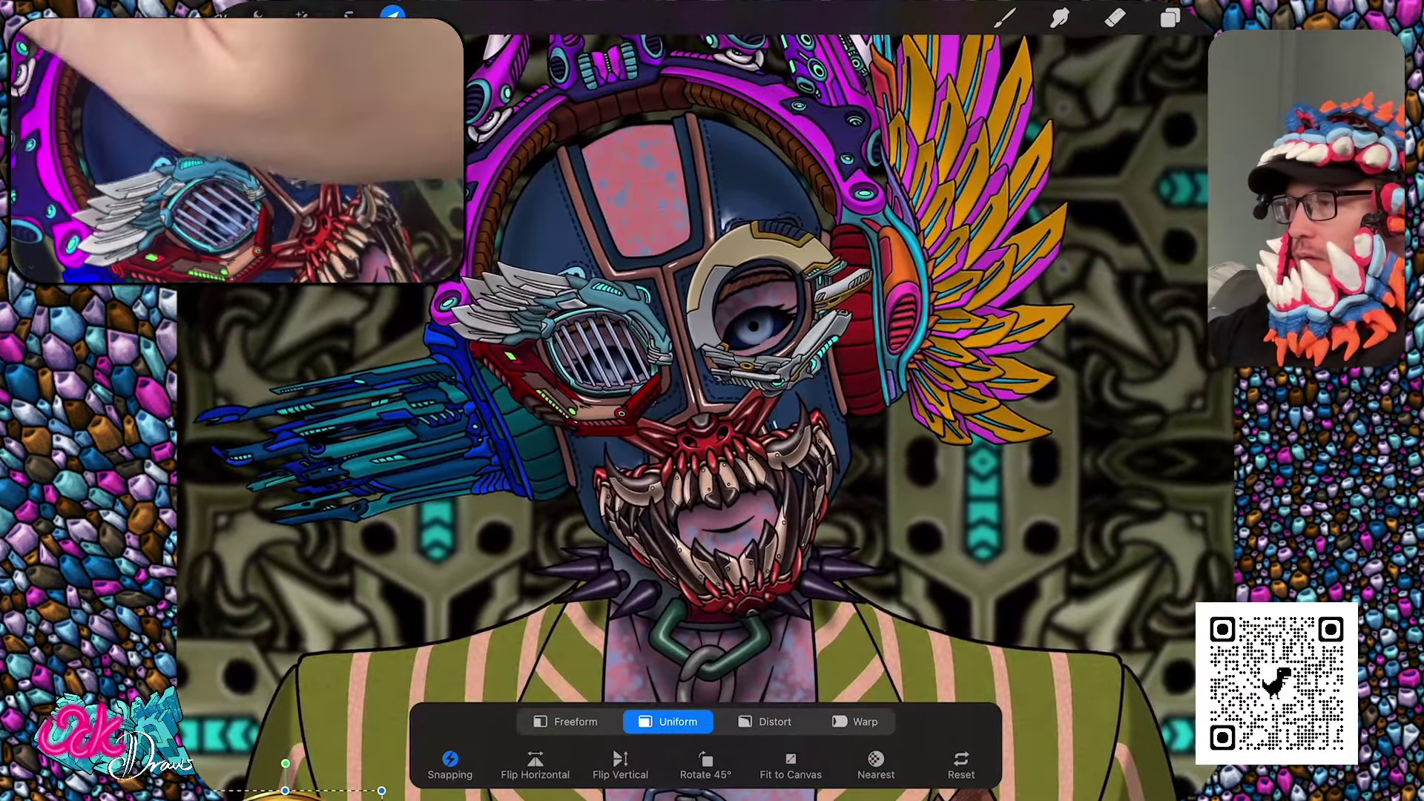
click(1005, 17)
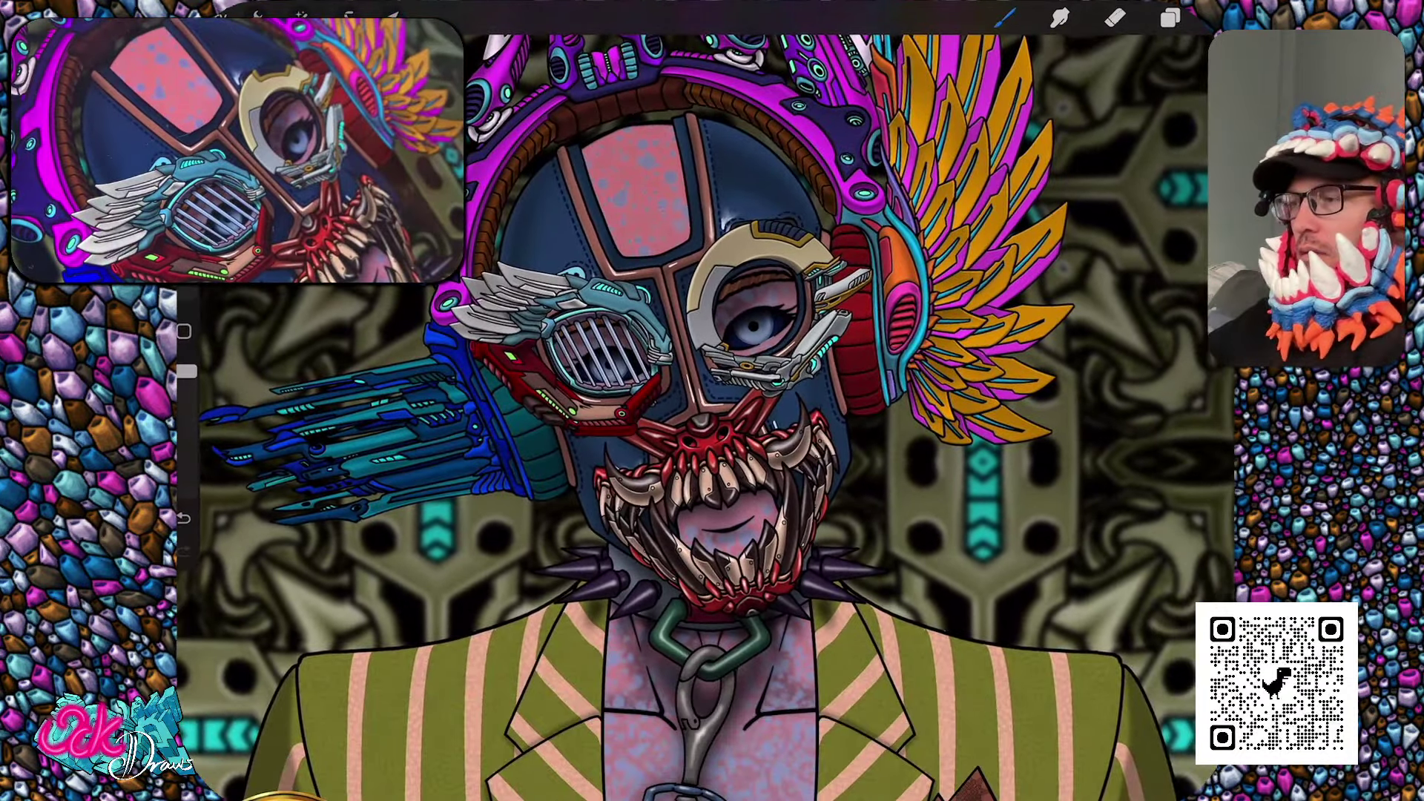
scroll(712, 401, up, 3)
scroll(712, 400, down, 3)
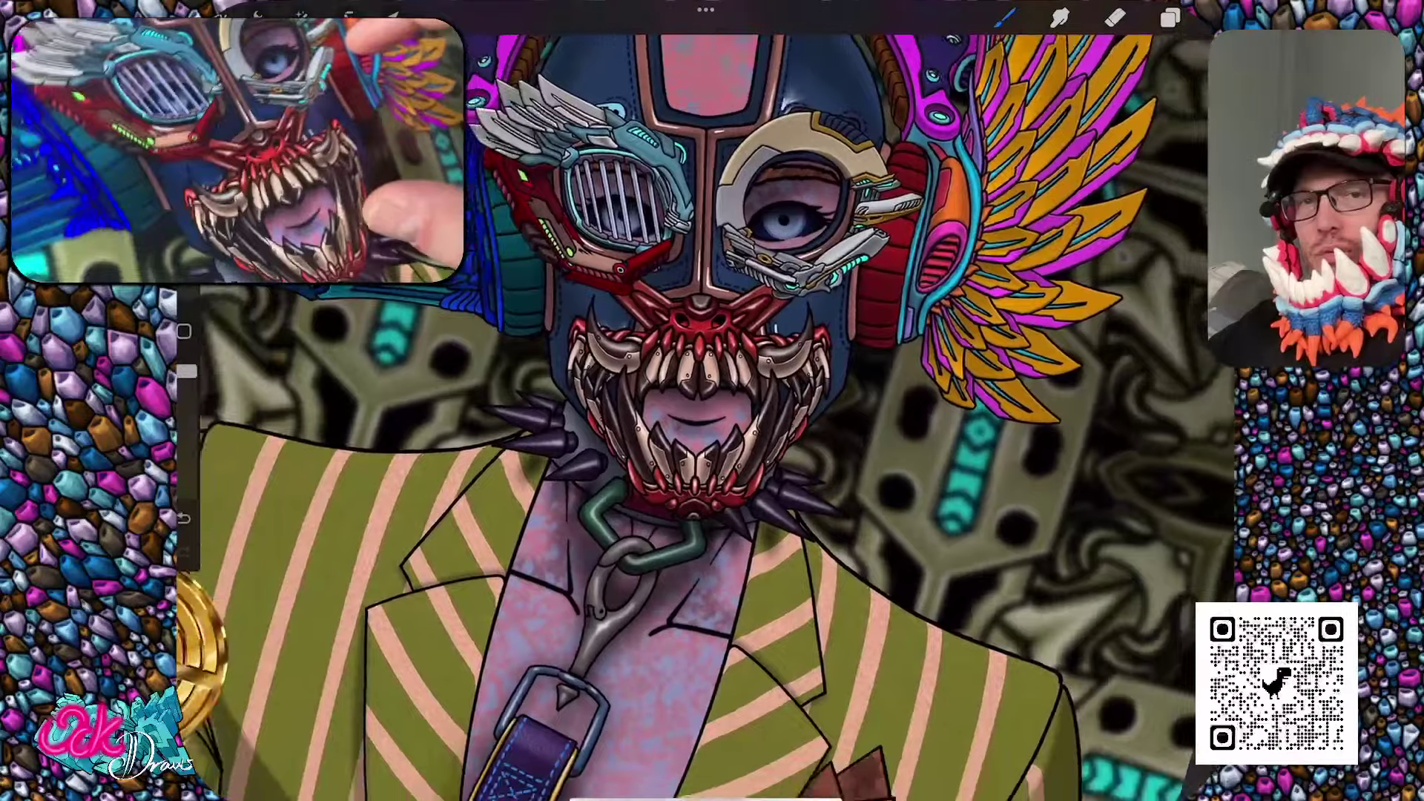
scroll(712, 401, up, 5)
scroll(712, 401, down, 2)
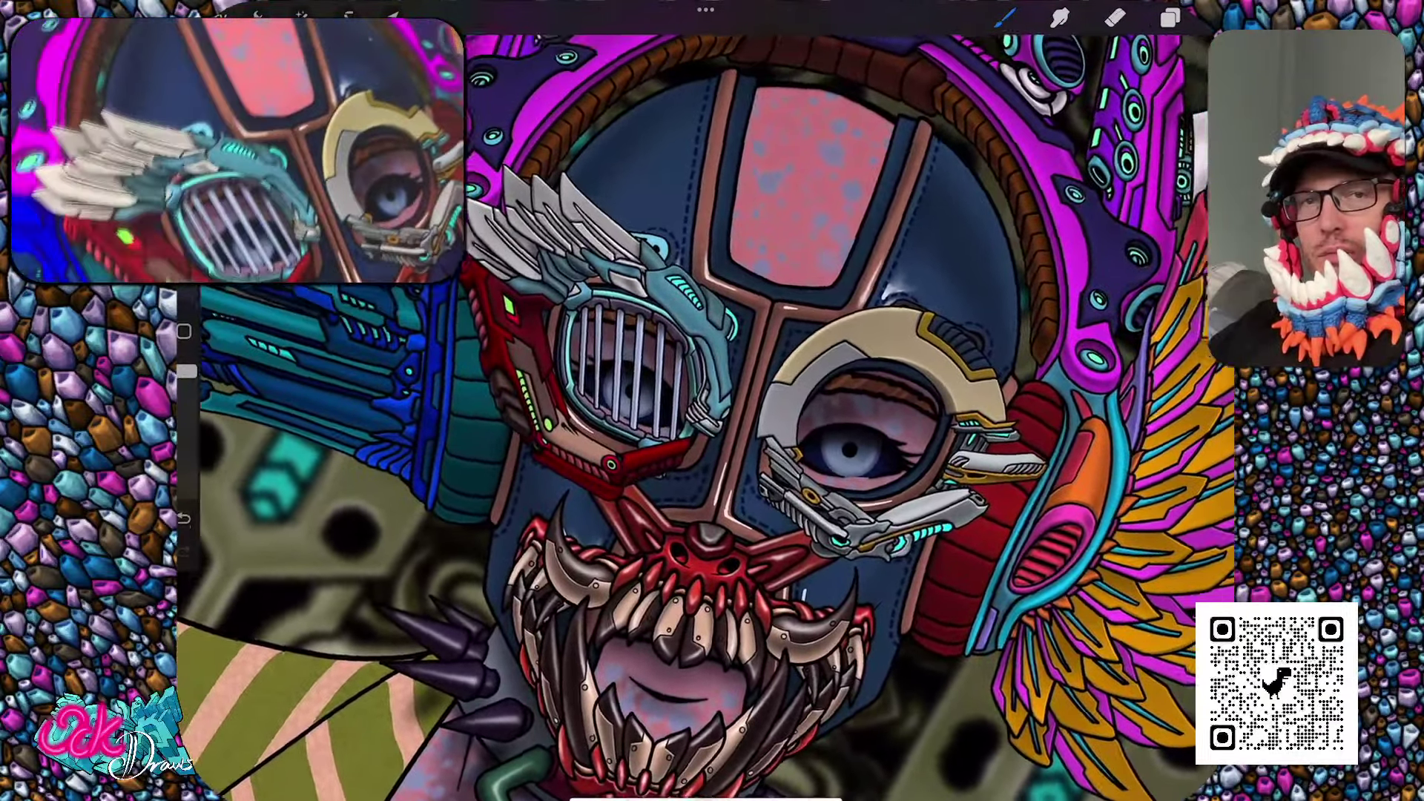
scroll(712, 401, down, 2)
scroll(712, 400, down, 2)
scroll(712, 401, down, 2)
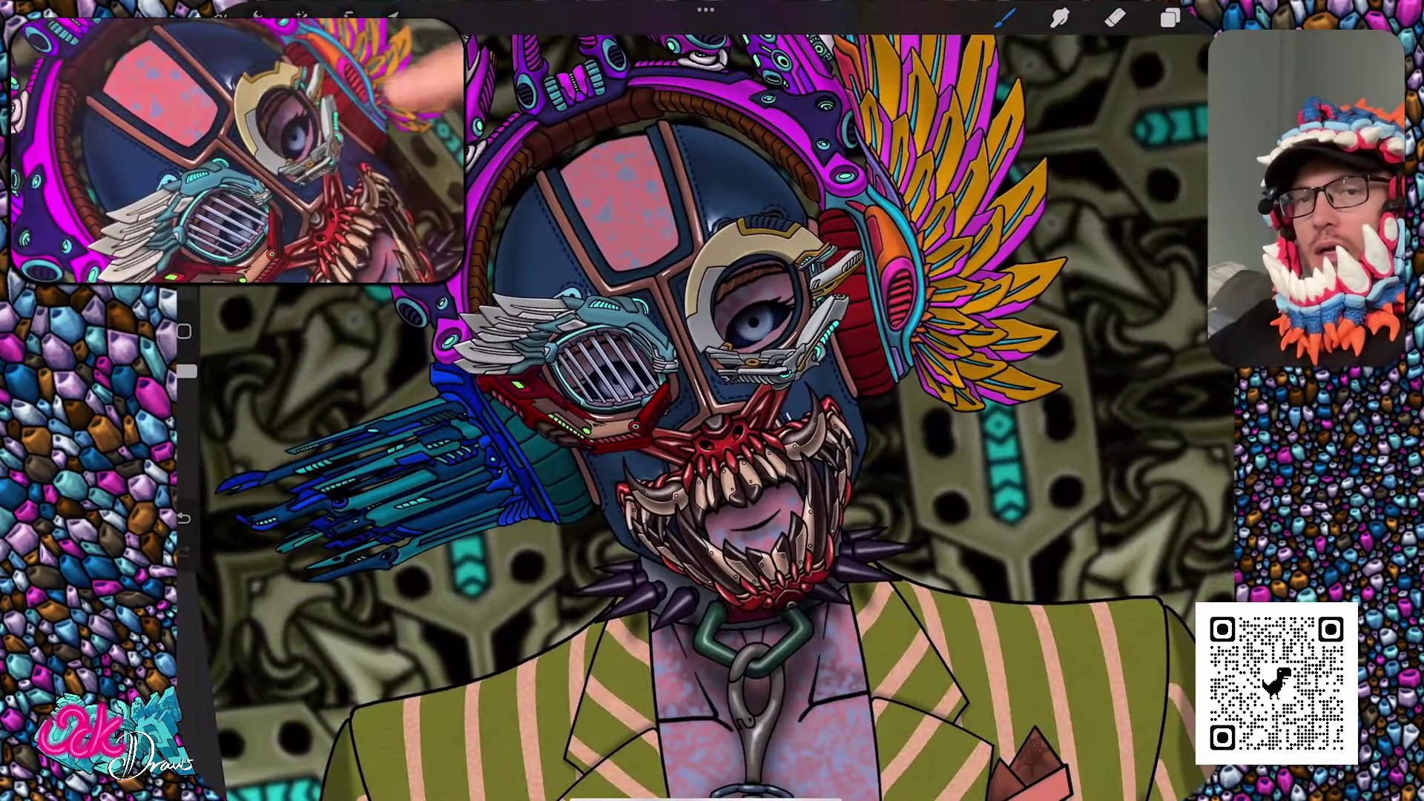
scroll(713, 400, up, 2)
scroll(712, 401, up, 1)
scroll(712, 401, up, 2)
scroll(712, 401, up, 1)
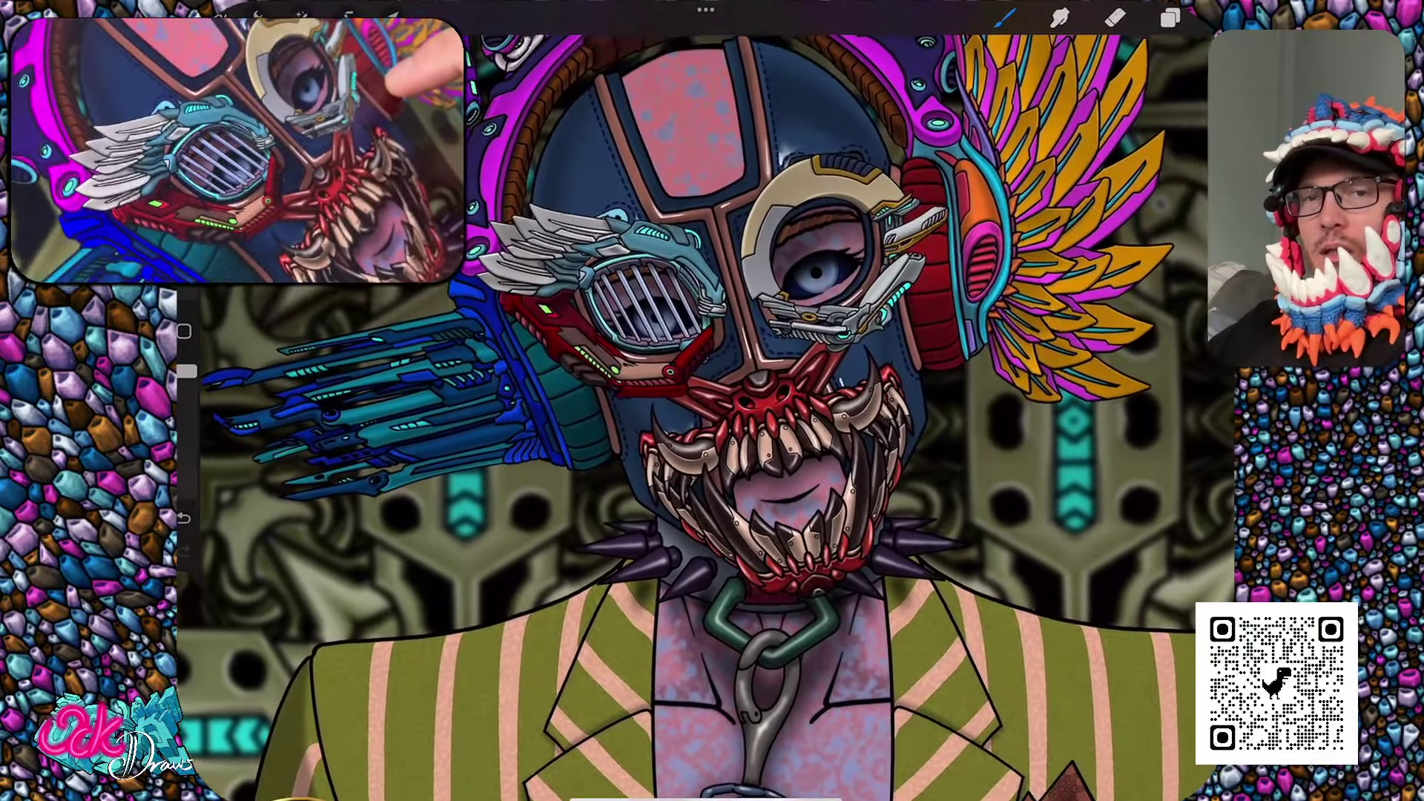
scroll(712, 401, up, 1)
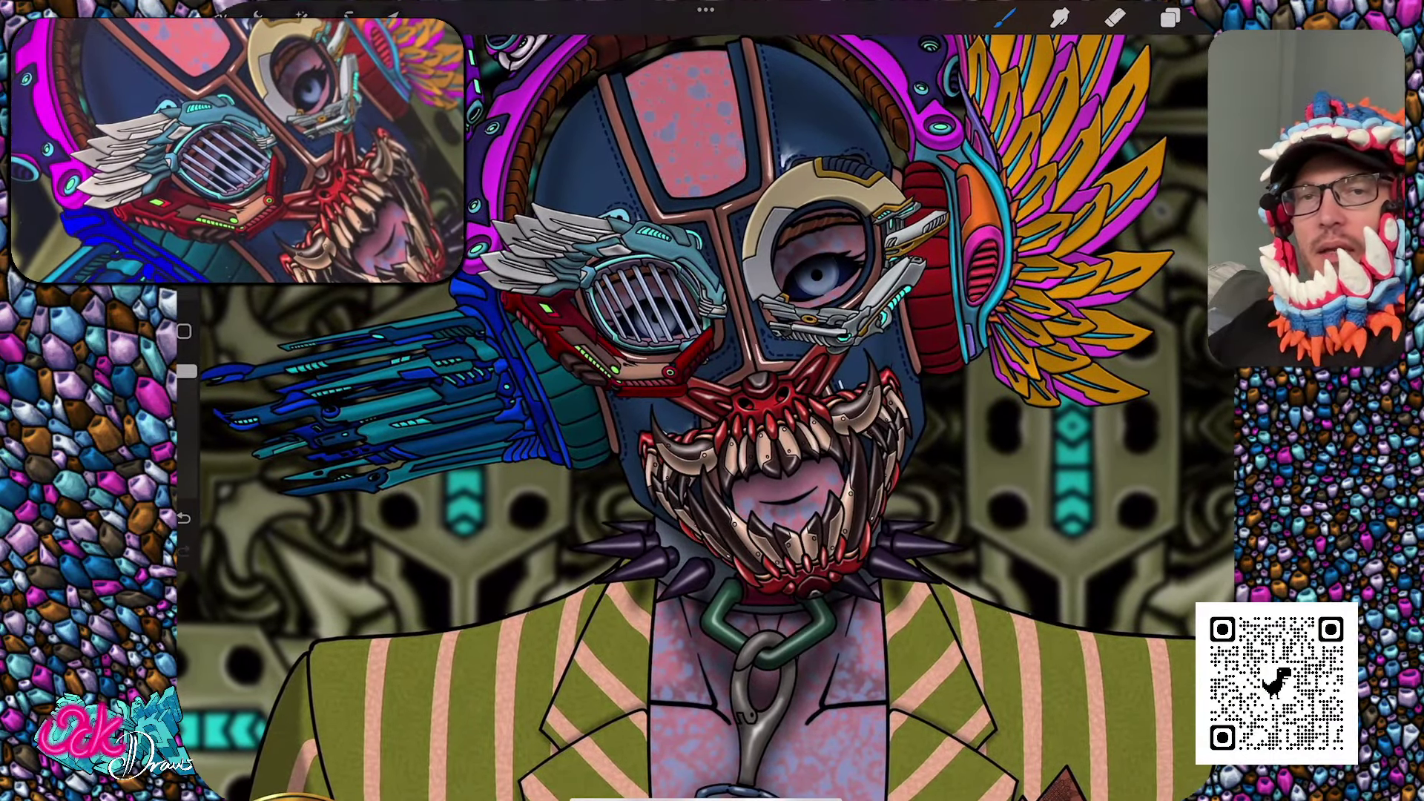